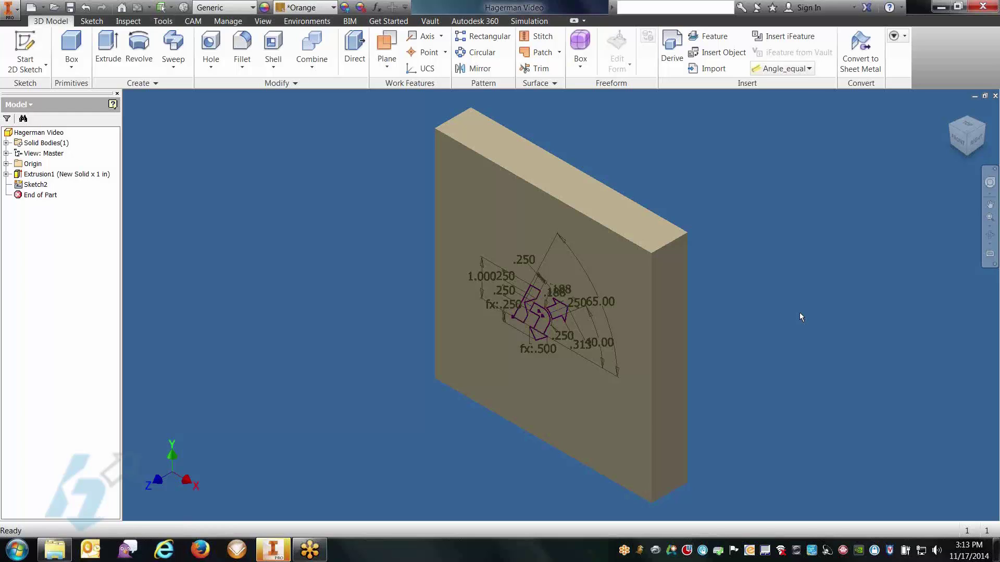
Cut the sketched logo profiles, including the arrow, 0.05 in deep into the block's front face with Extrude
left_click(955, 142)
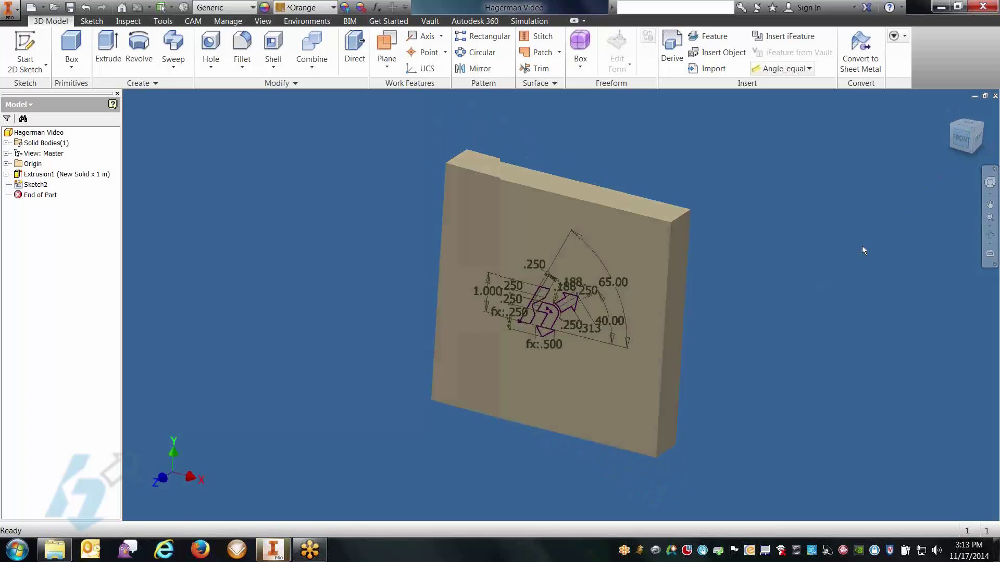
scroll(561, 303, "up", 3)
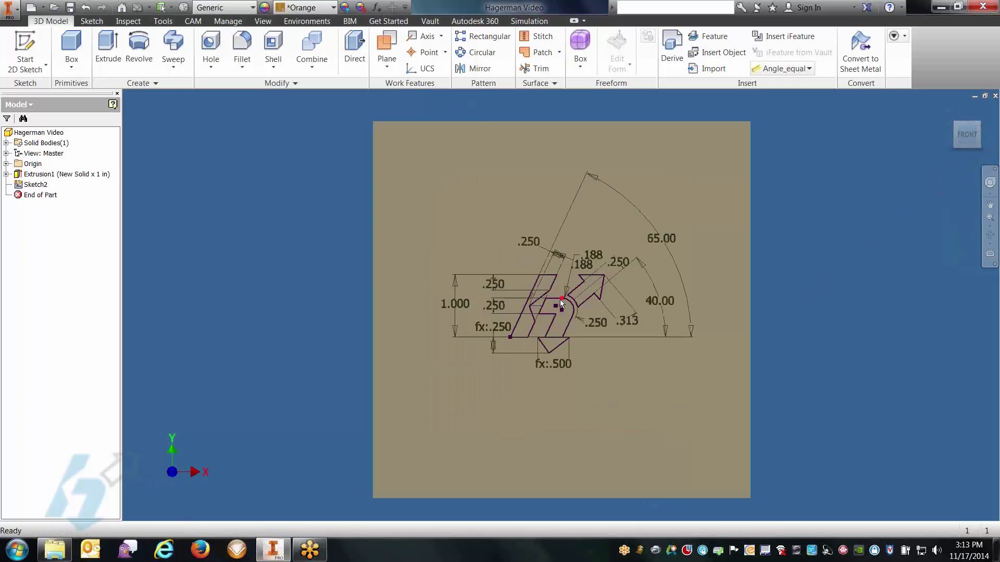
mouse_move(560, 300)
mouse_move(450, 302)
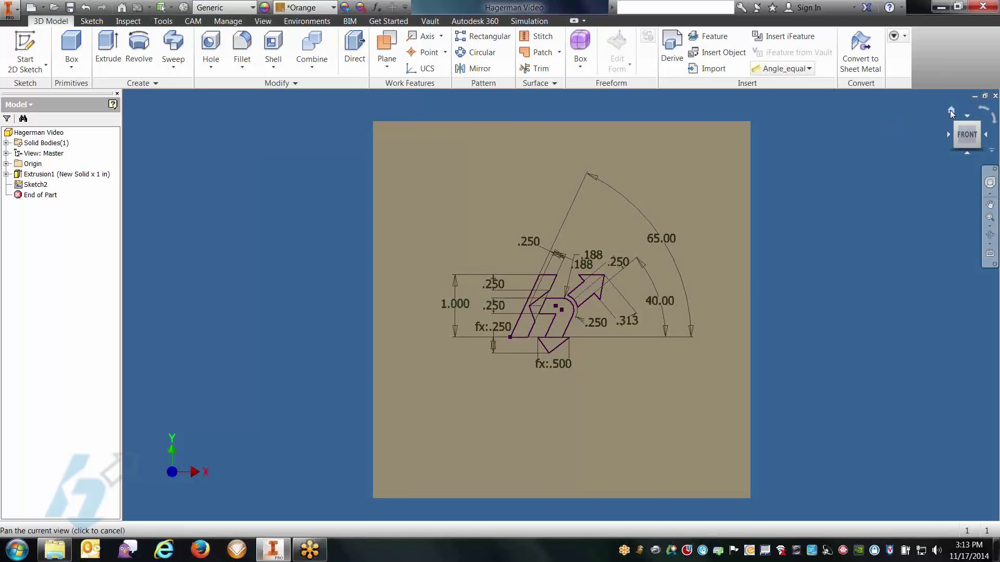
left_click(951, 109)
left_click(107, 48)
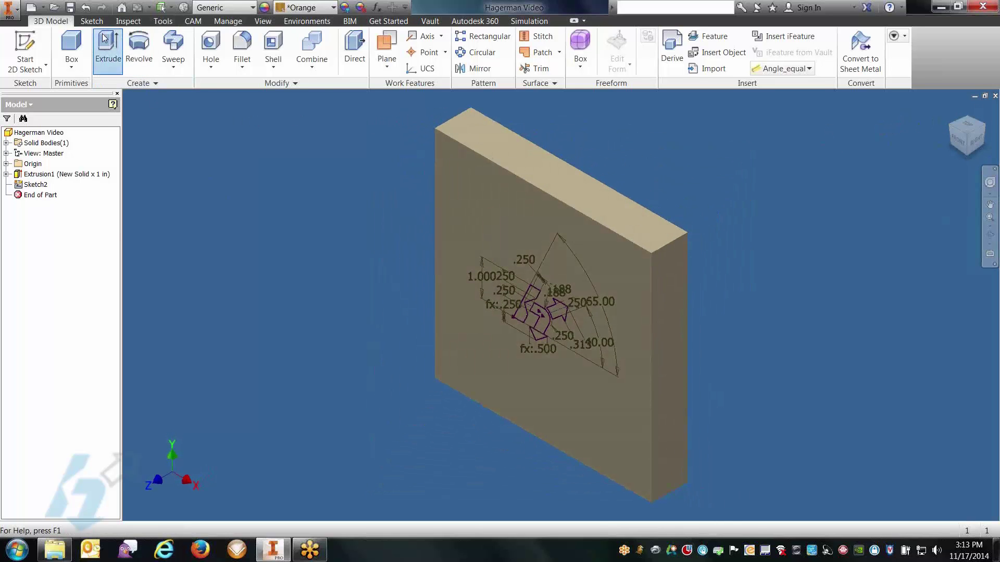
left_click(523, 317)
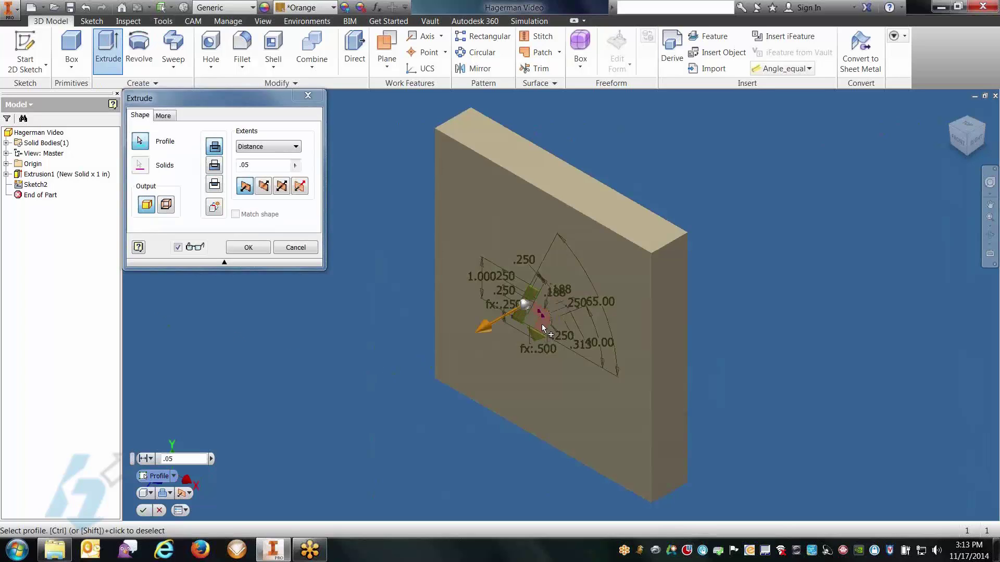
left_click(553, 313)
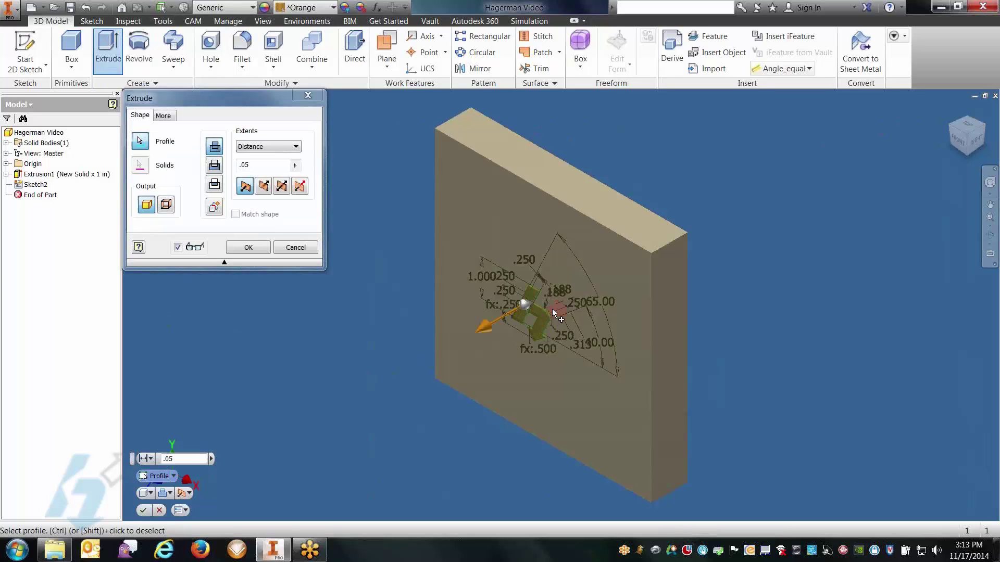
left_click(215, 166)
left_click(260, 164)
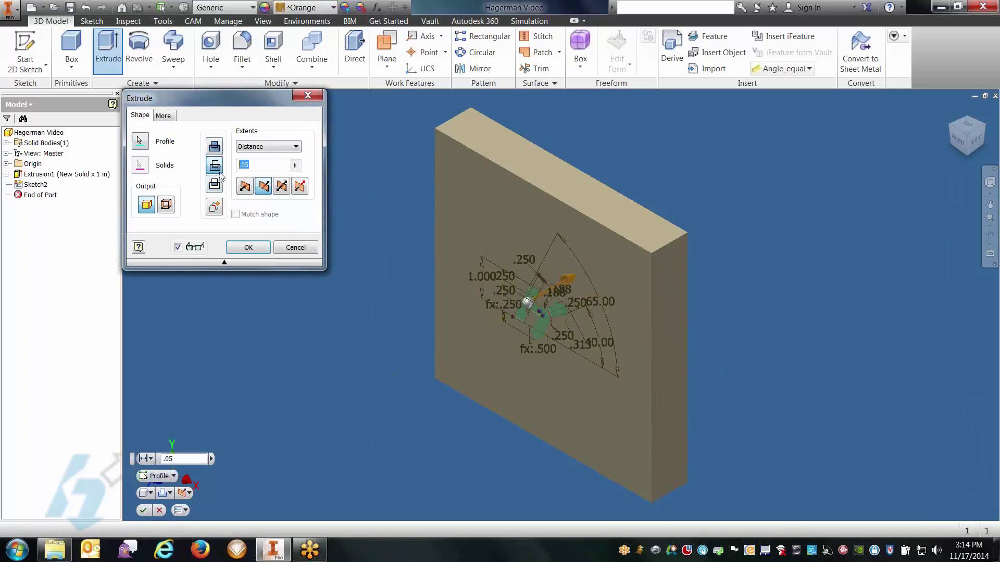
left_click(242, 247)
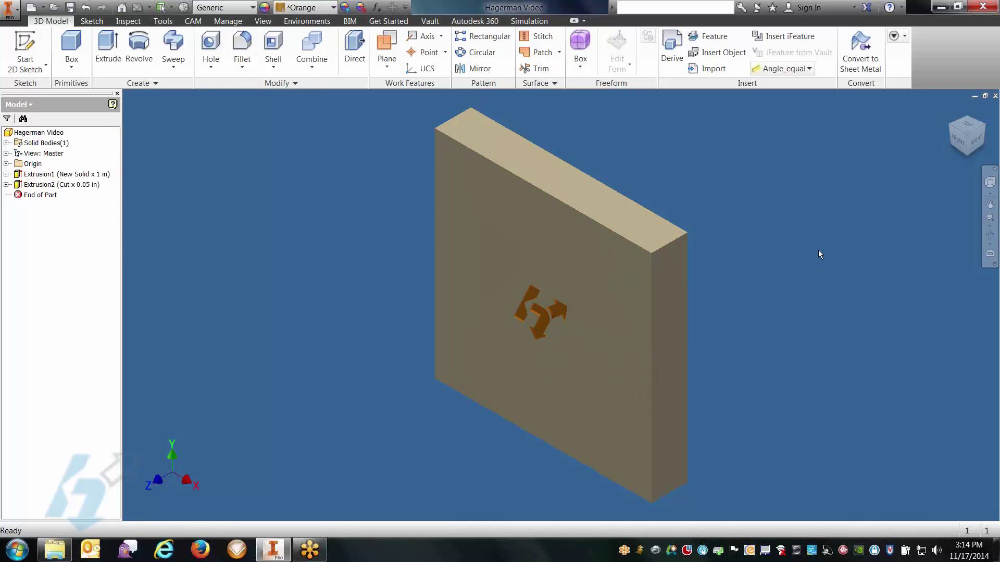
Open the table of the part's model and user parameters
left_click(958, 140)
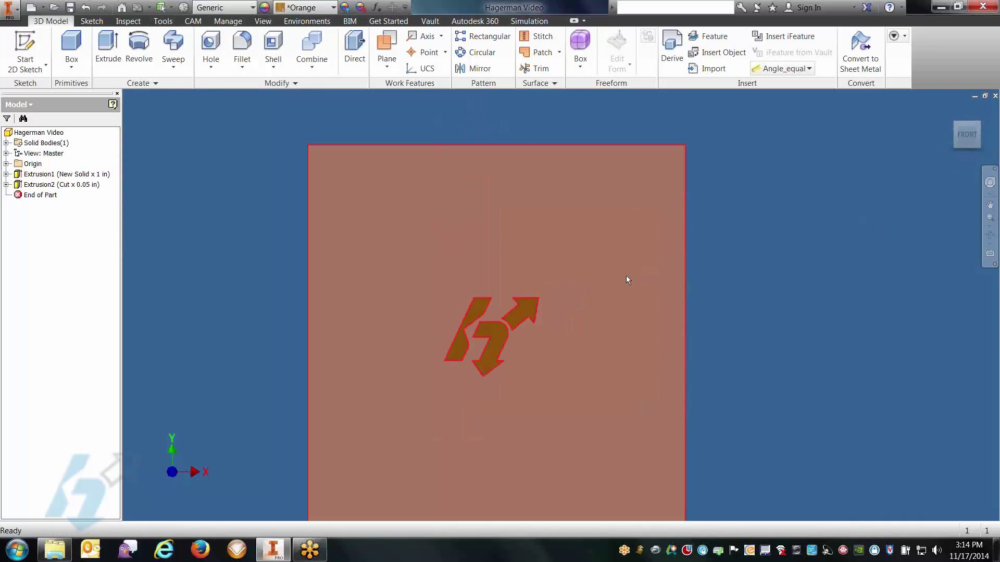
middle_click_drag(612, 282, 633, 253)
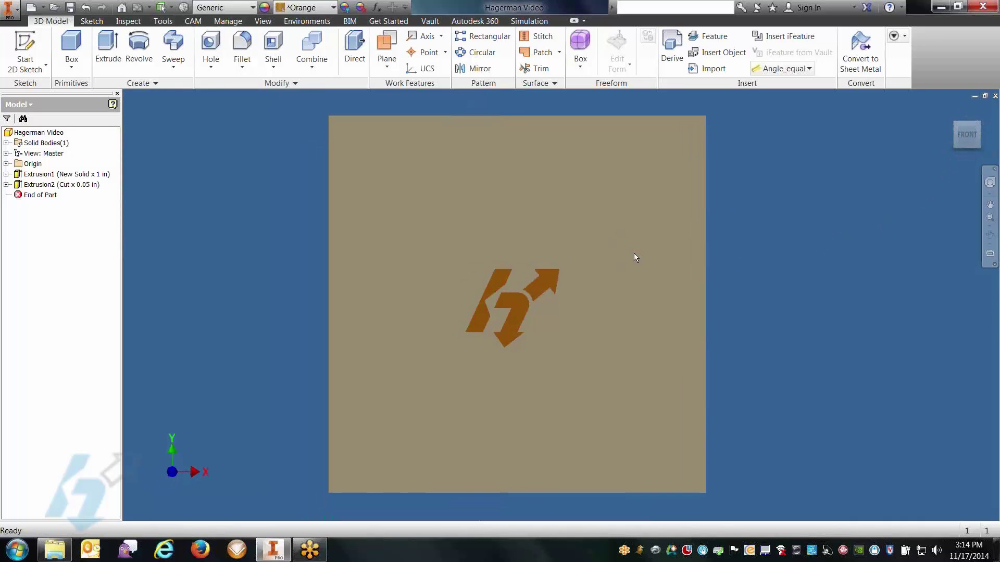
mouse_move(633, 253)
left_click(238, 21)
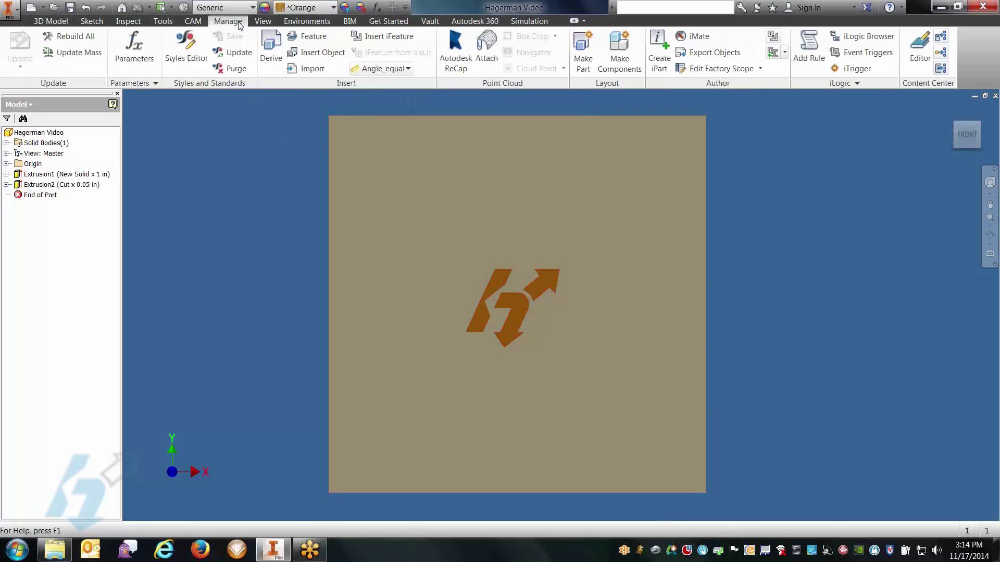
left_click(134, 45)
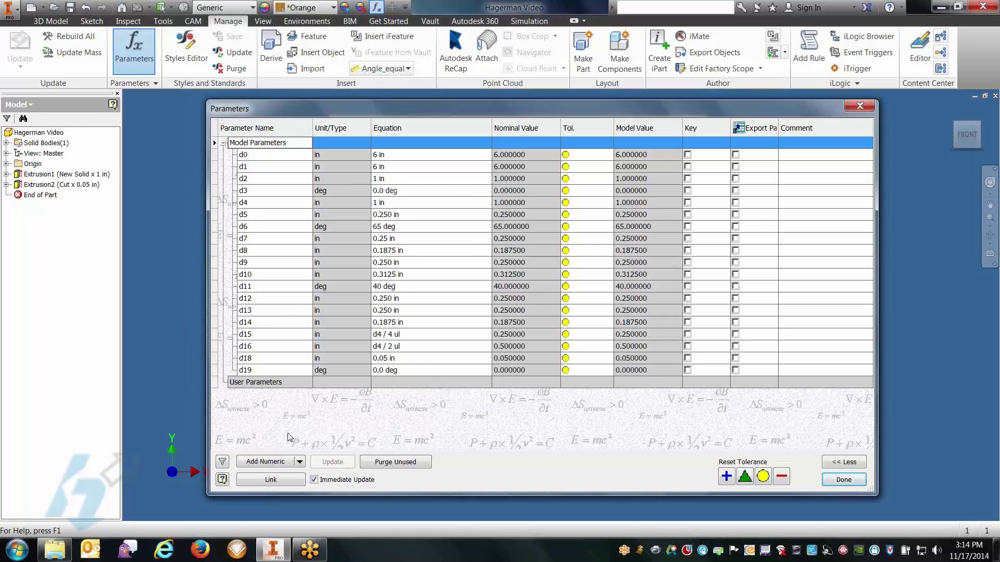
Add a numeric user parameter named Scale with the Unitless (ul) unit type and a value of 1
left_click(276, 463)
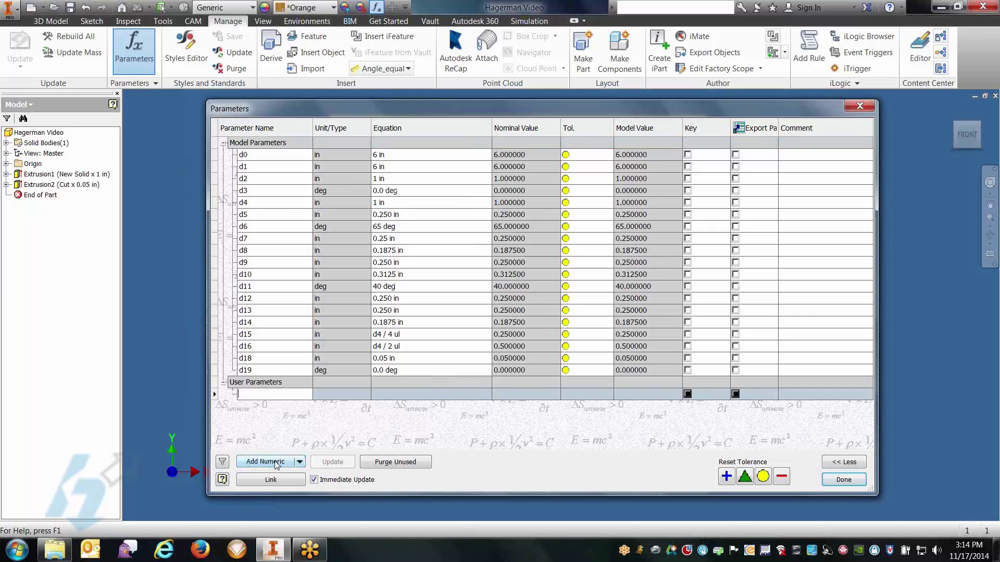
type("Scale")
left_click(351, 396)
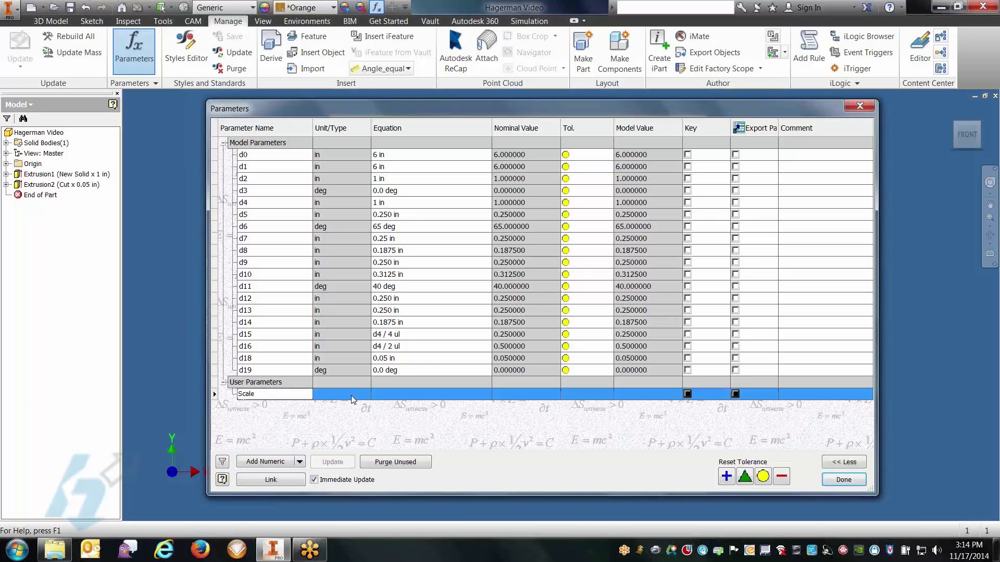
left_click(141, 235)
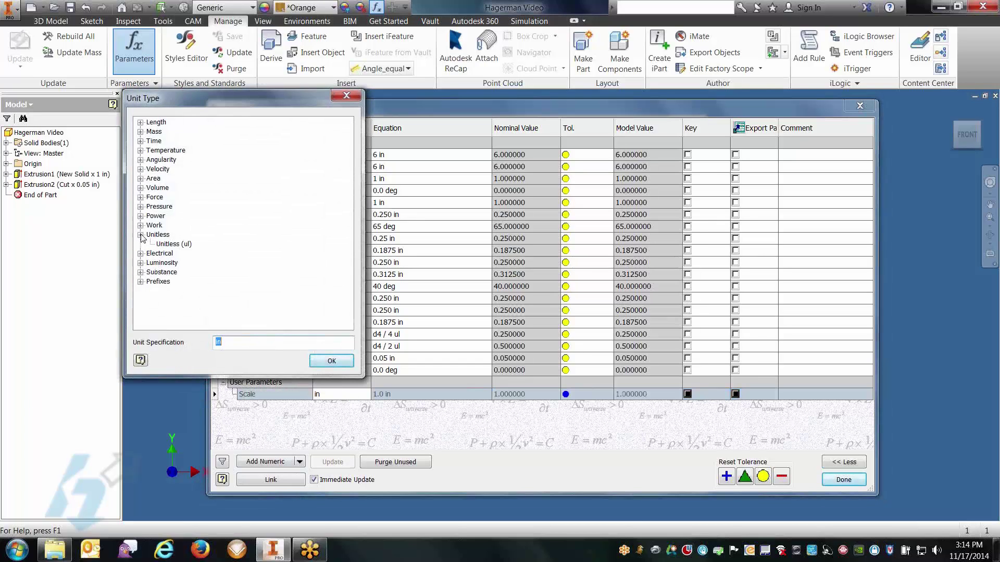
left_click(174, 245)
left_click(332, 361)
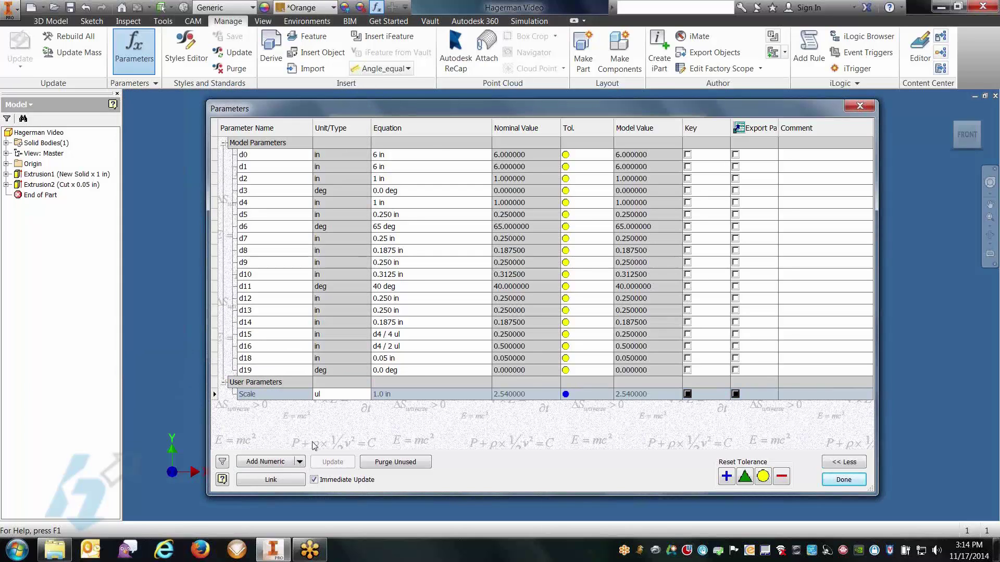
left_click(407, 395)
type("1")
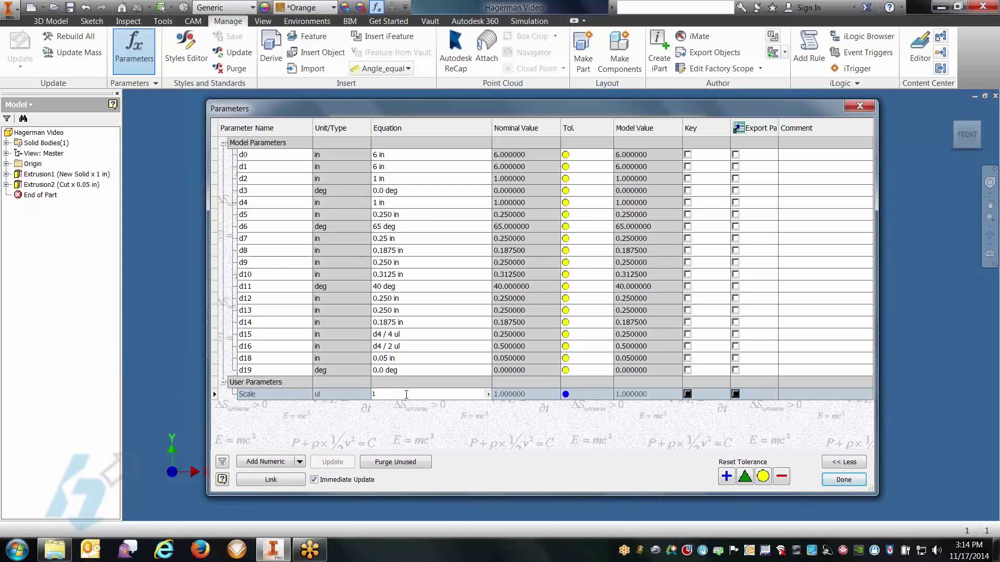
key("Return")
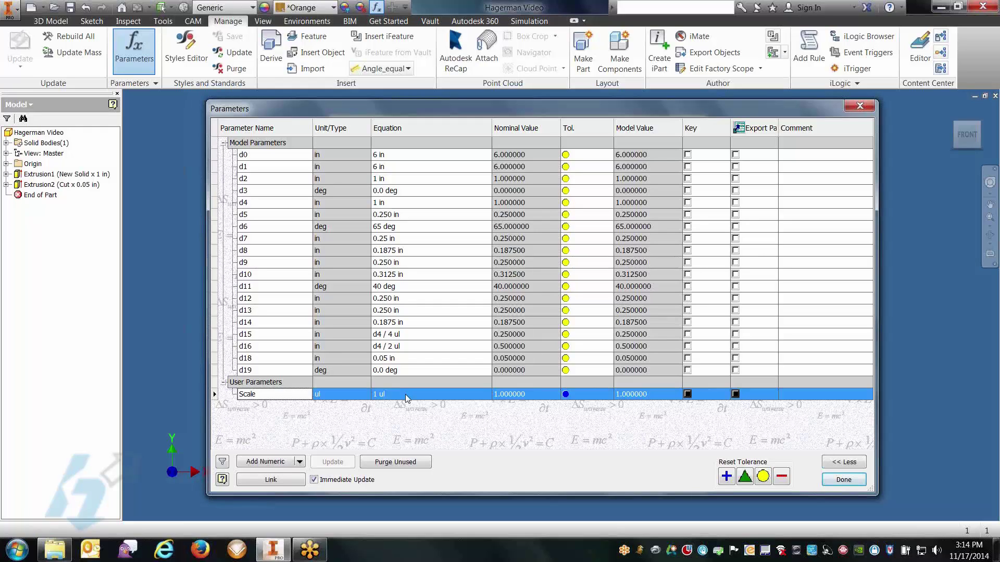
Add a numeric user parameter named Depth in inches with a value of 0.05
left_click(257, 462)
type("Depth")
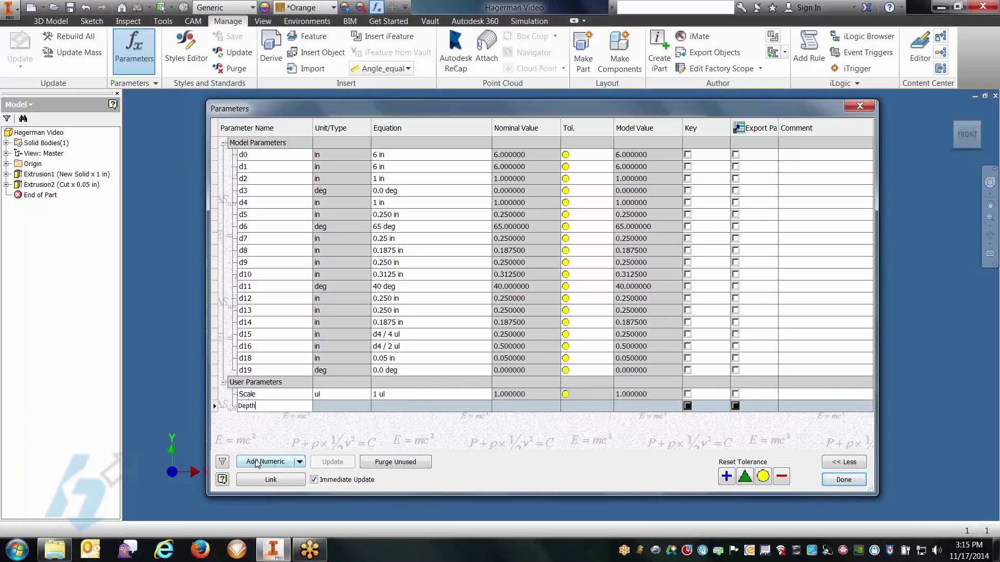
left_click(343, 410)
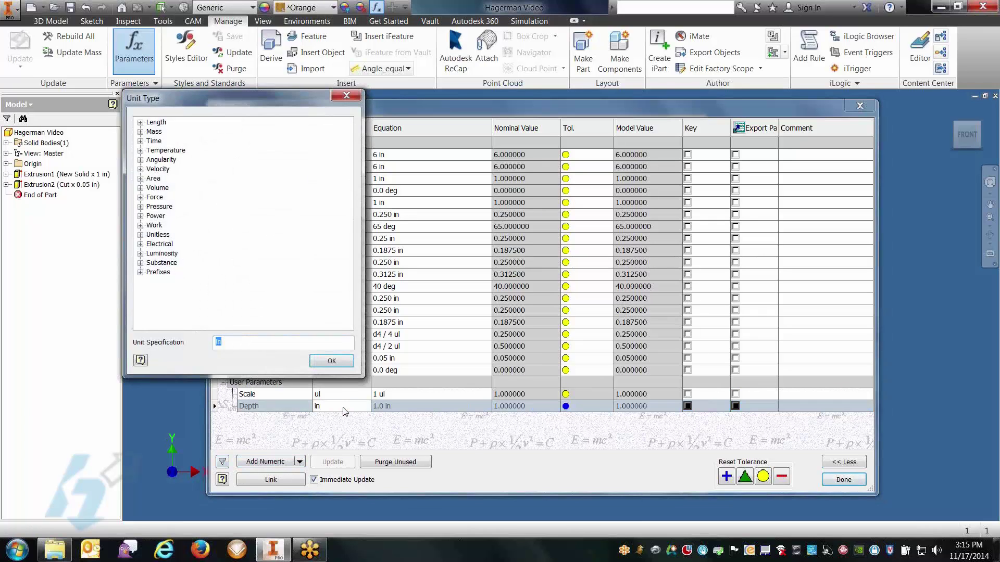
left_click(330, 365)
left_click(398, 404)
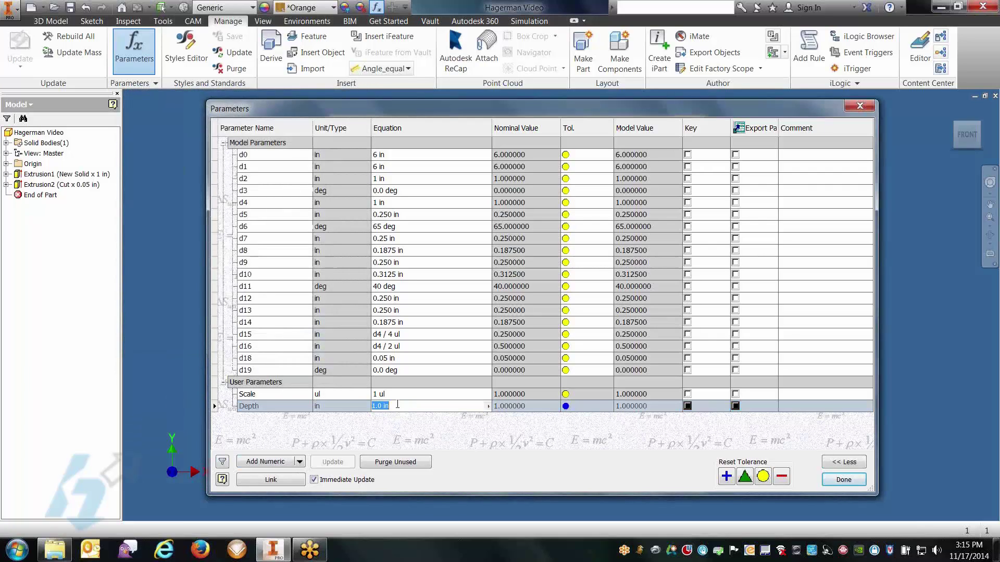
key("BackSpace")
type(".05")
key("Return")
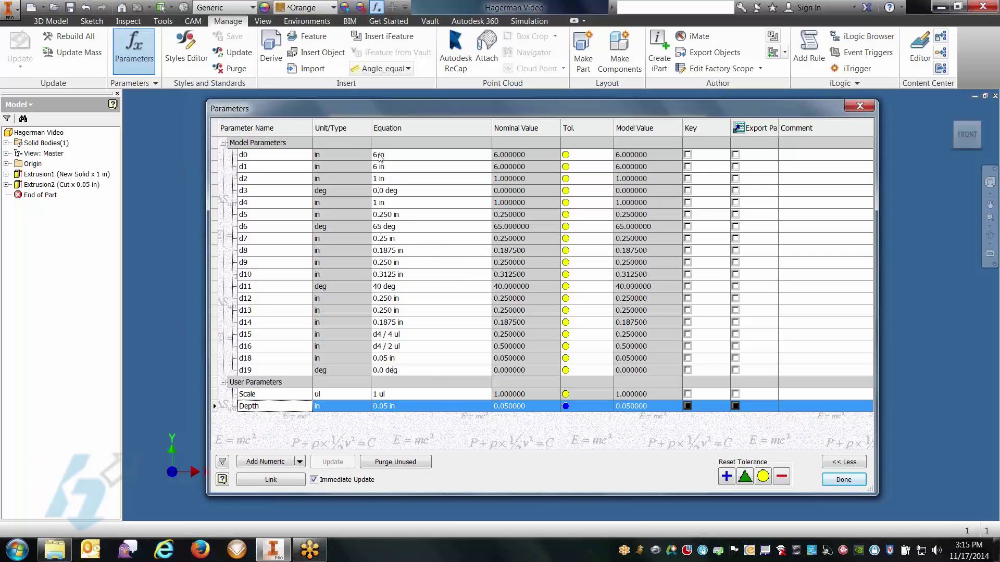
Multiply the d4 and d5 equations by Scale, giving 1 in * Scale and 0.250 in * Scale
left_click(394, 205)
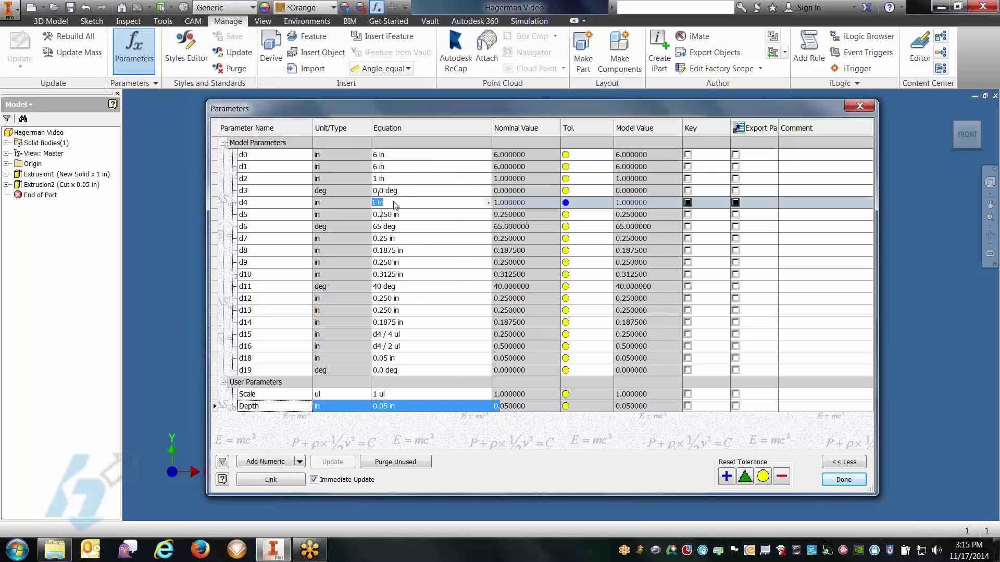
double_click(380, 202)
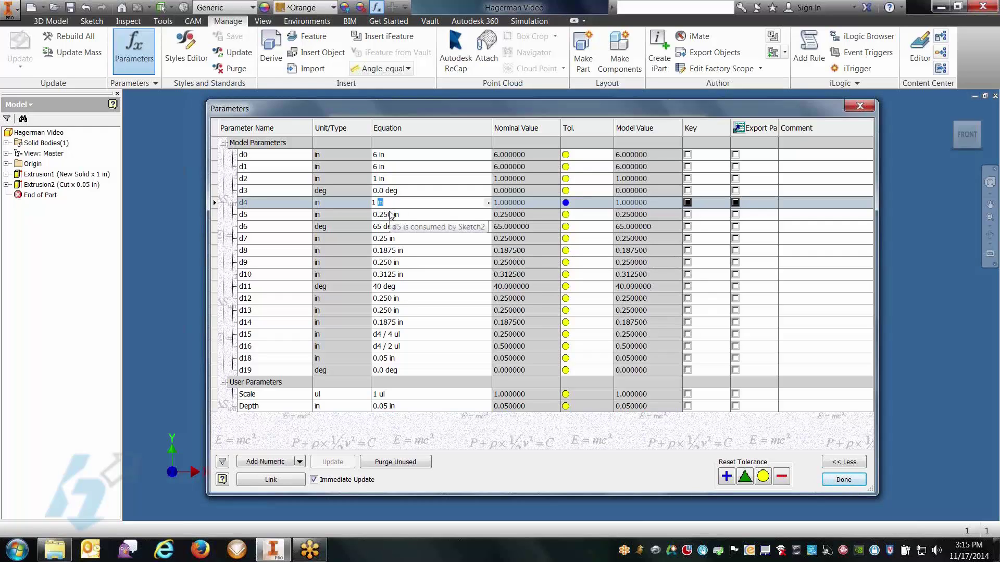
type("*Scale")
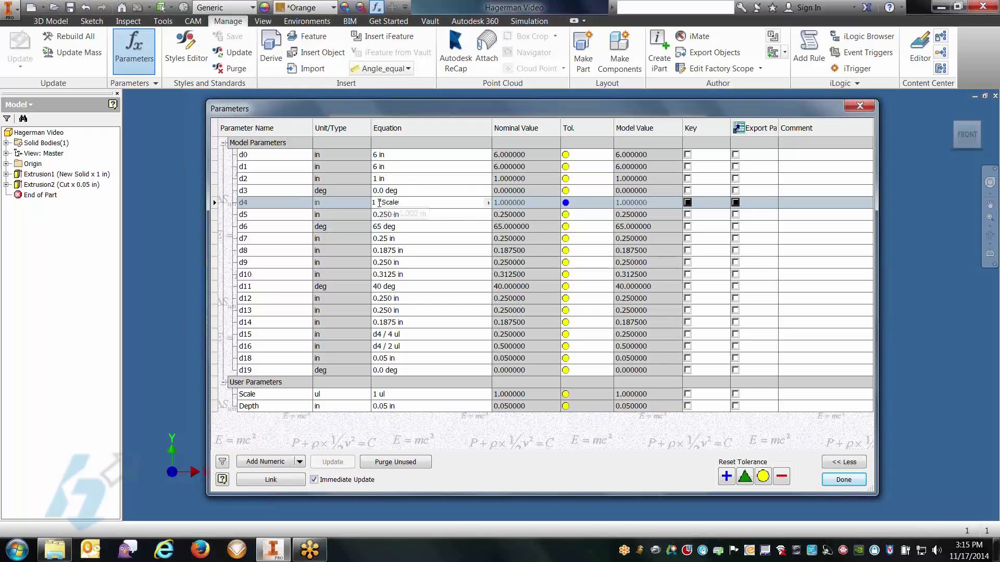
left_click_drag(377, 203, 410, 200)
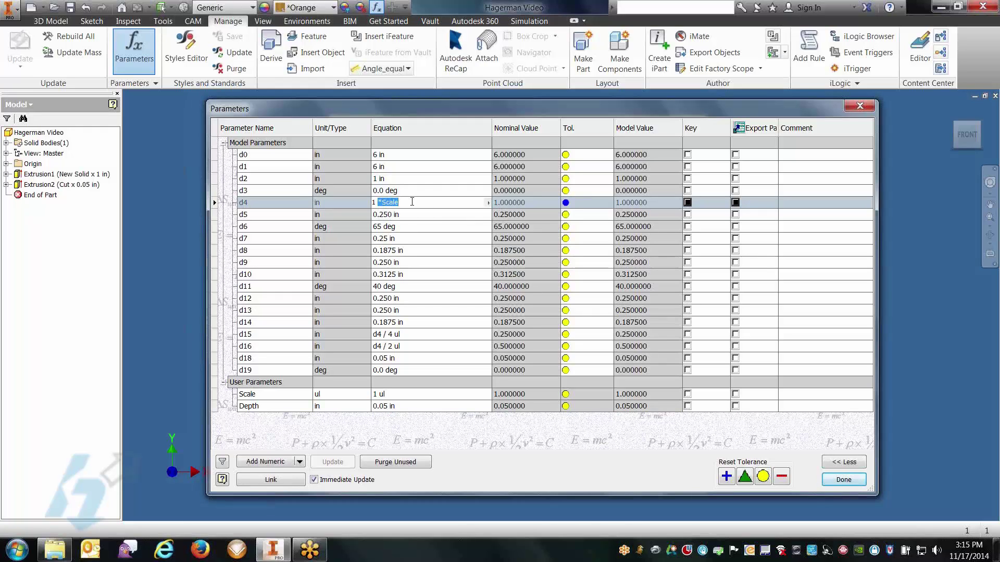
key("Return")
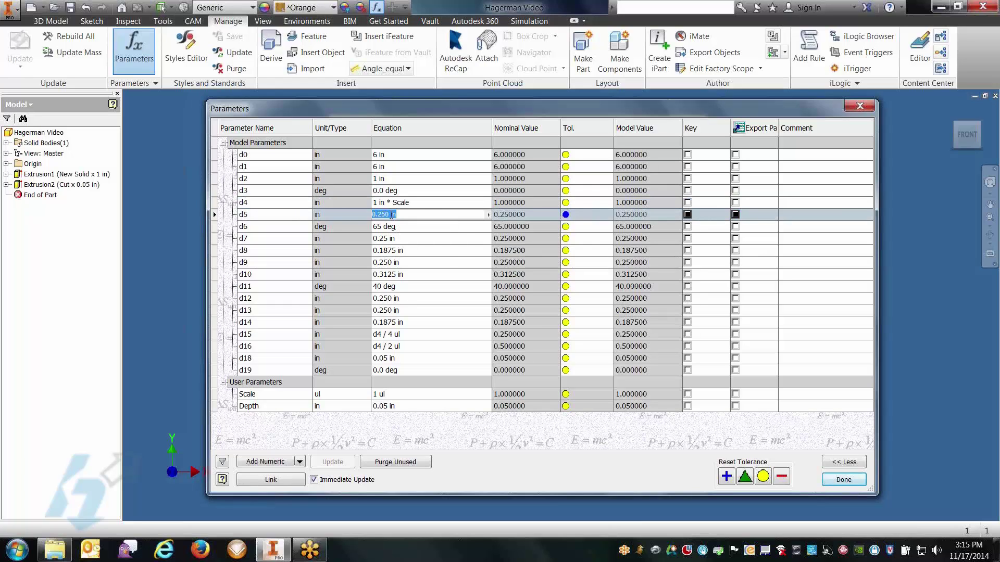
double_click(393, 214)
type("in * Scale")
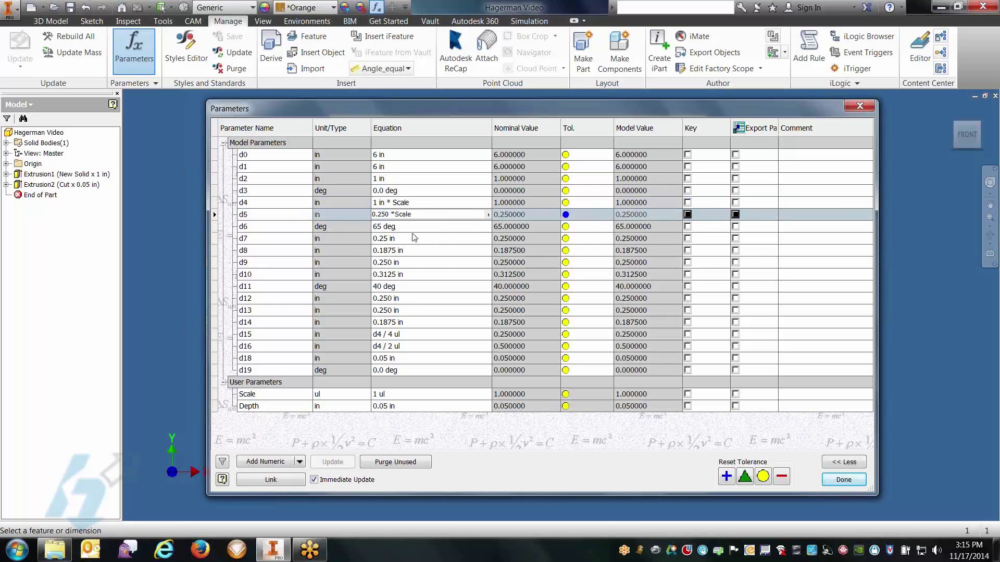
key("Return")
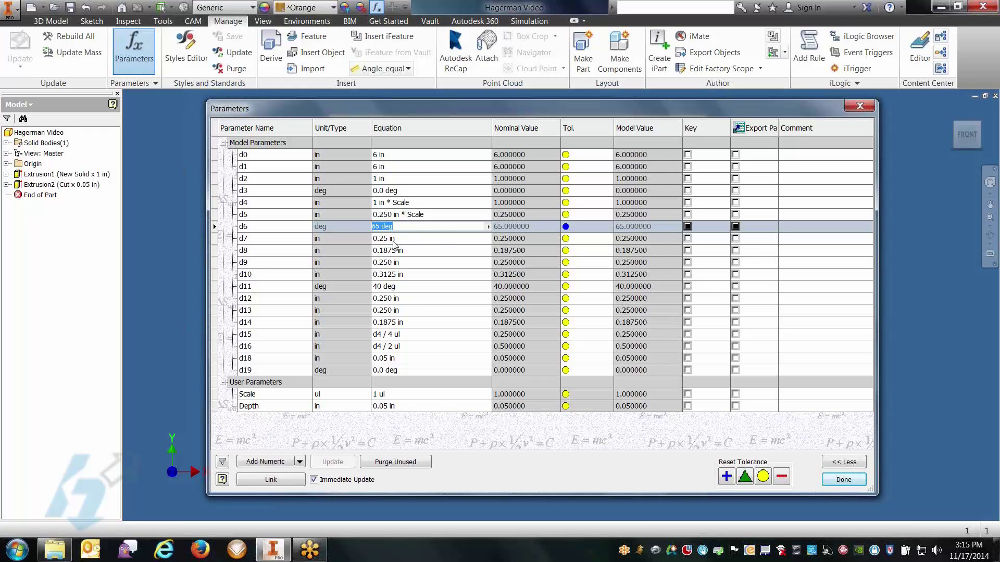
Set the d7 equation to 0.25 in * Scale and the d8 equation to 0.1875 in * Scale
left_click(388, 240)
type("0.25*Scale")
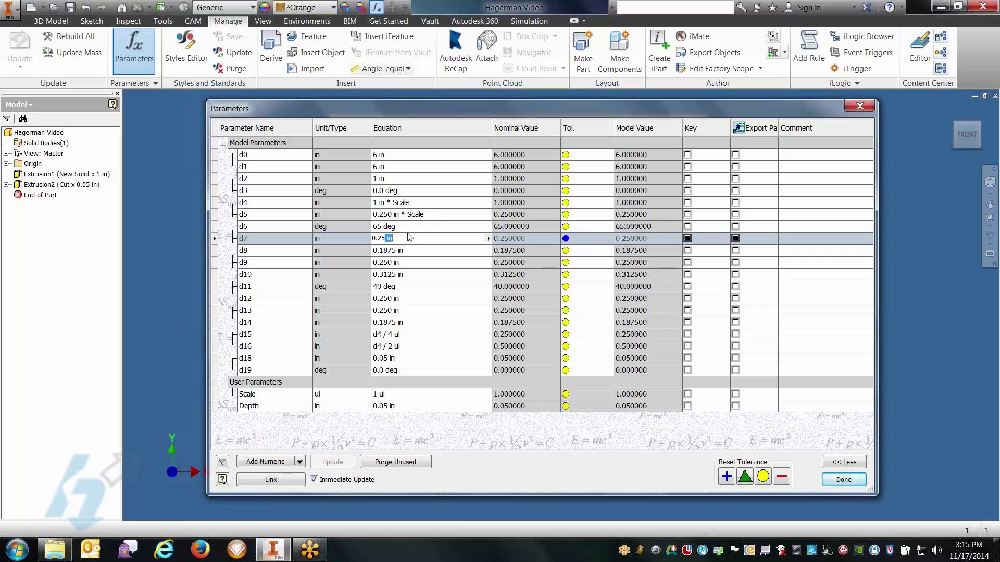
double_click(398, 250)
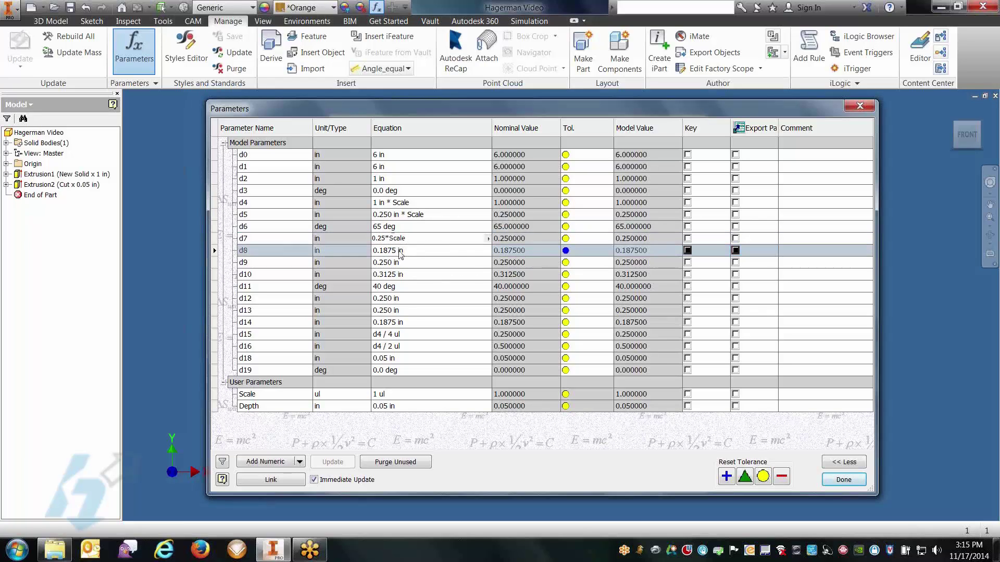
type("*Scale")
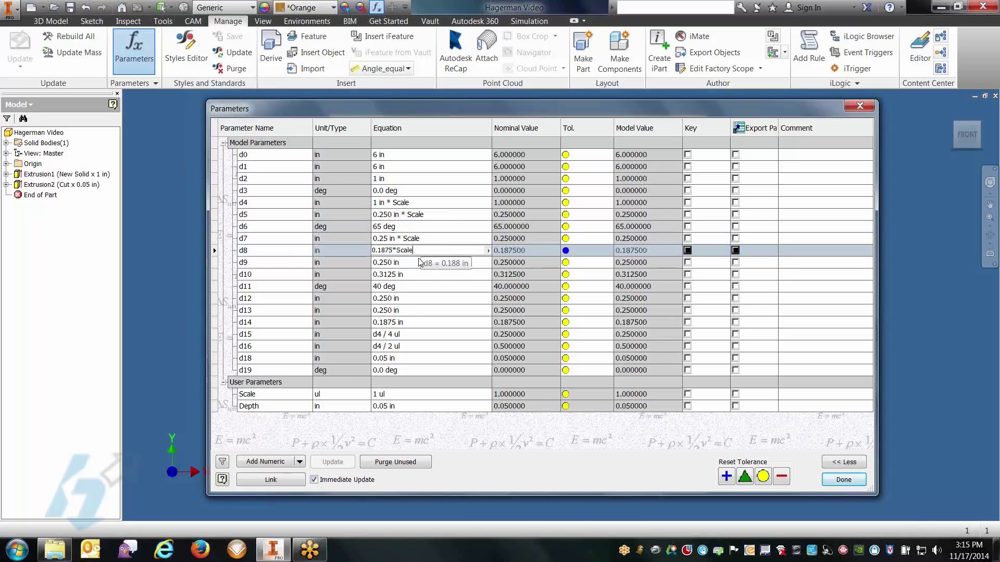
Set the d9 equation to 0.250 in * Scale and the d10 equation to 0.3125 in * Scale
left_click(398, 262)
double_click(408, 262)
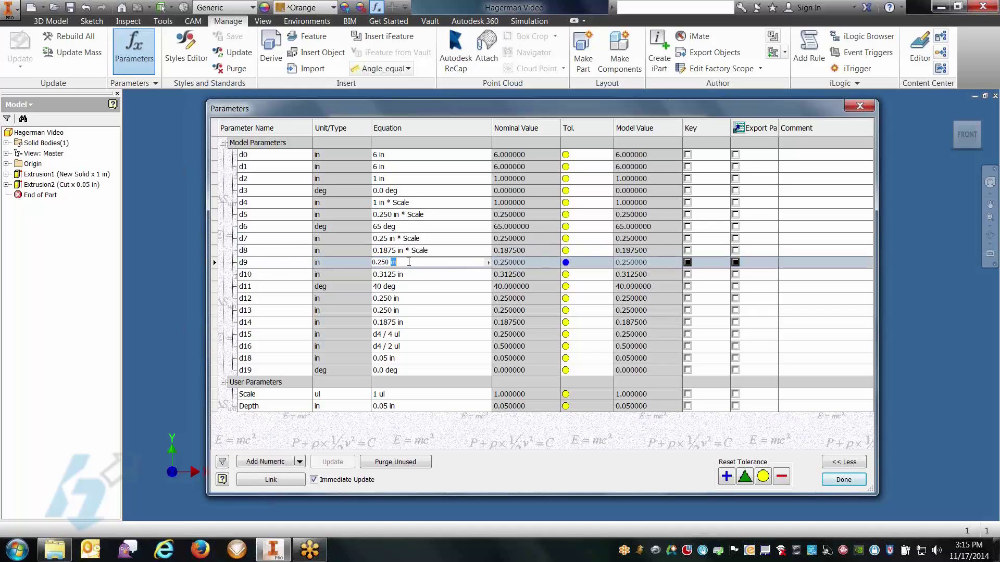
type("in * Scale")
left_click(403, 275)
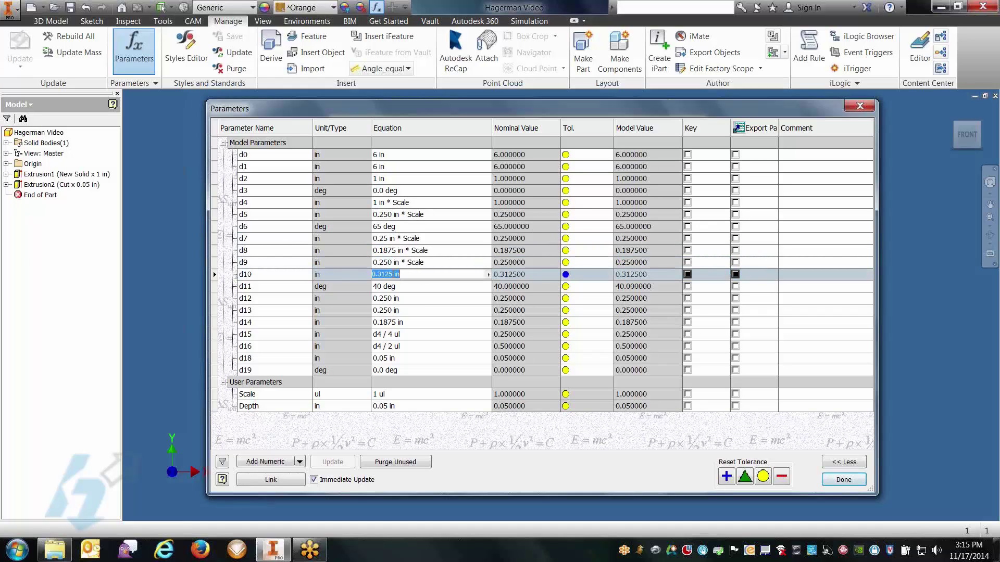
double_click(421, 274)
type("in * Scale")
left_click(402, 287)
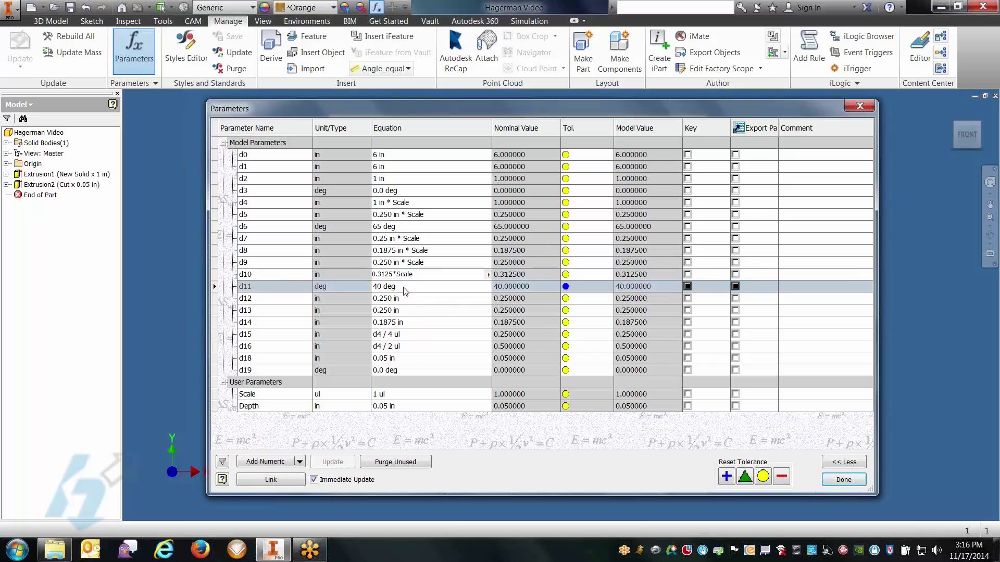
Multiply the d12 and d13 equations by Scale, giving 0.250 in * Scale for each
left_click(396, 299)
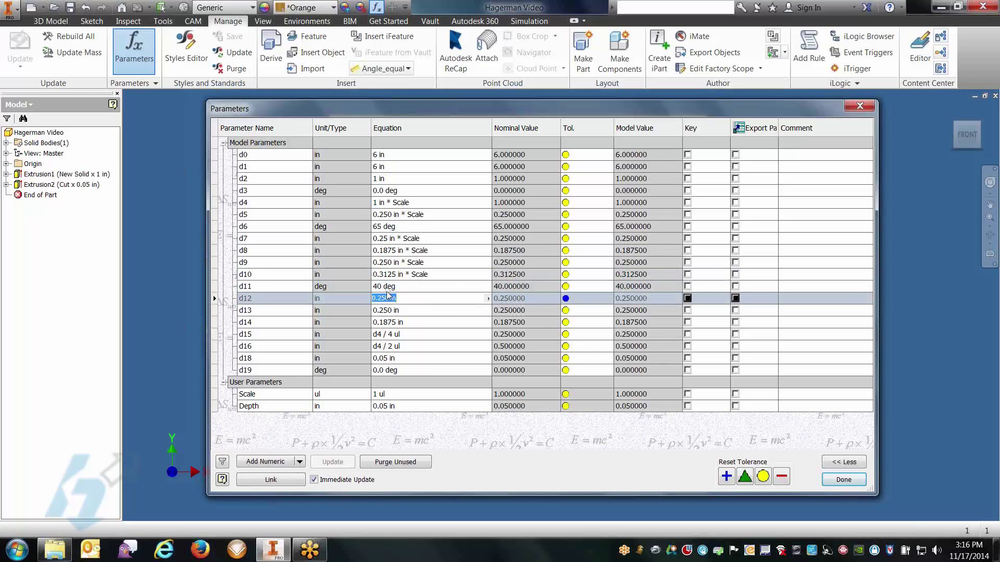
double_click(392, 298)
type("*Scale")
left_click(404, 311)
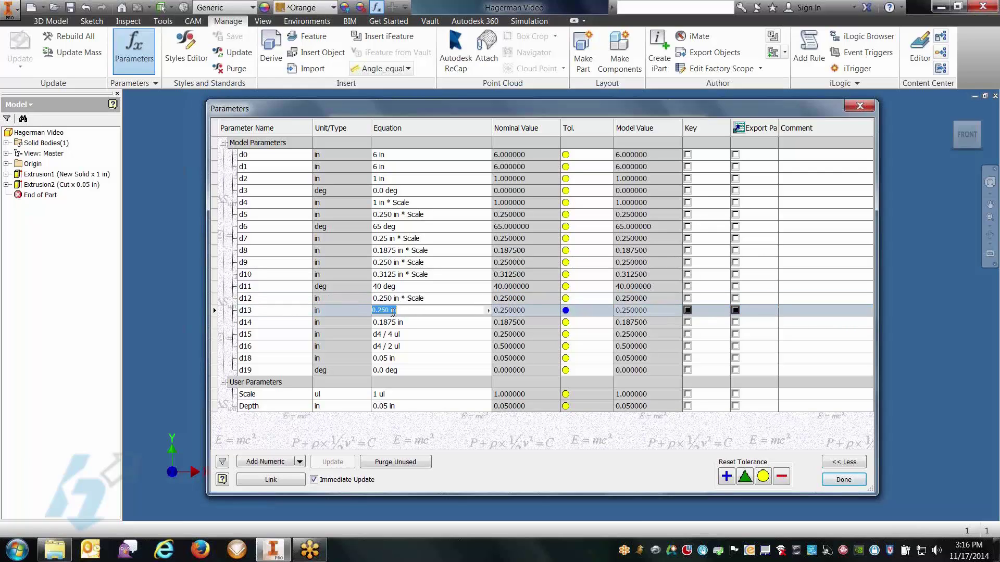
double_click(404, 310)
type("*Scale")
Set the d14 equation to 0.1875 in * Scale and link d18 to Depth, then finish editing the parameters
left_click(410, 322)
double_click(409, 322)
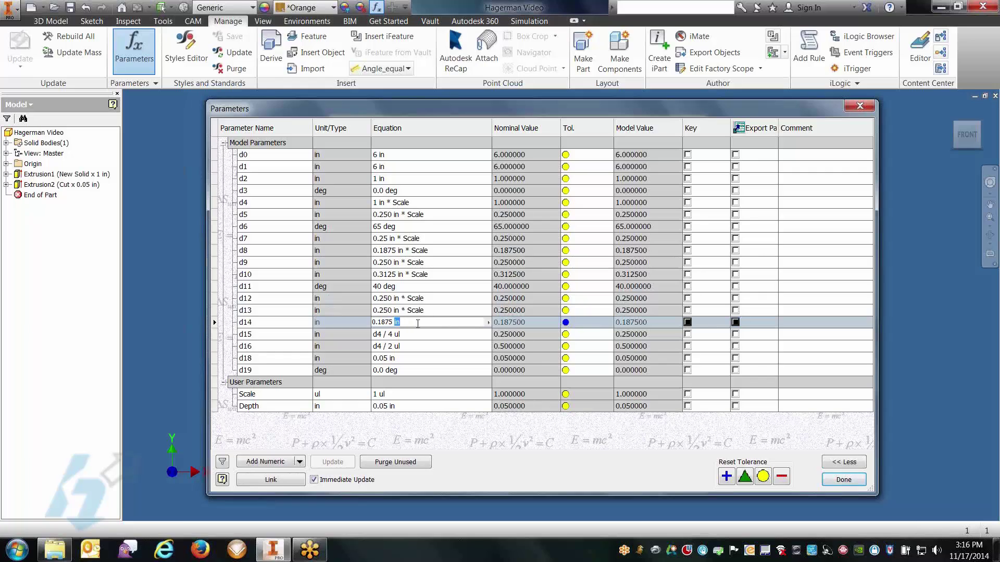
type("*Scale")
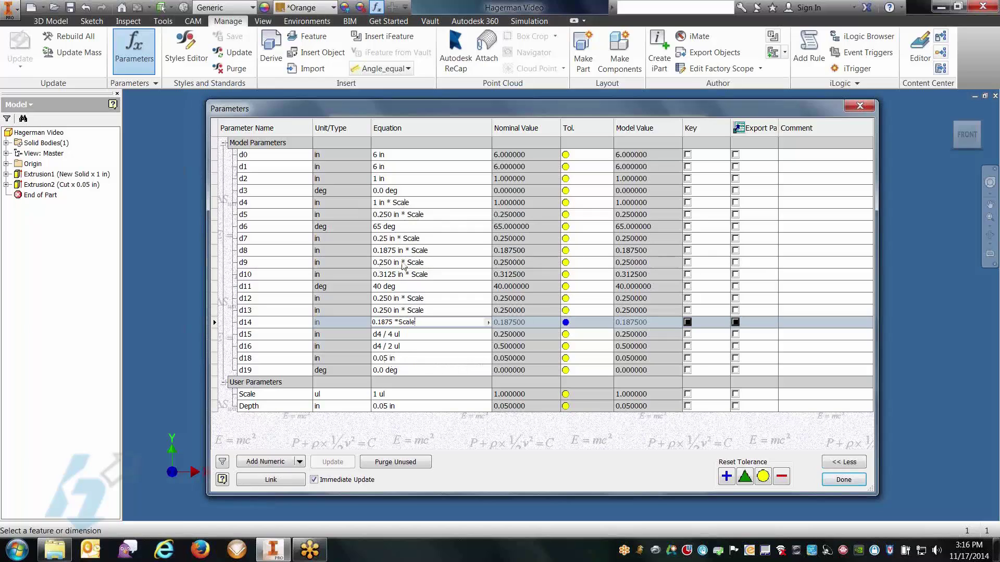
left_click(402, 358)
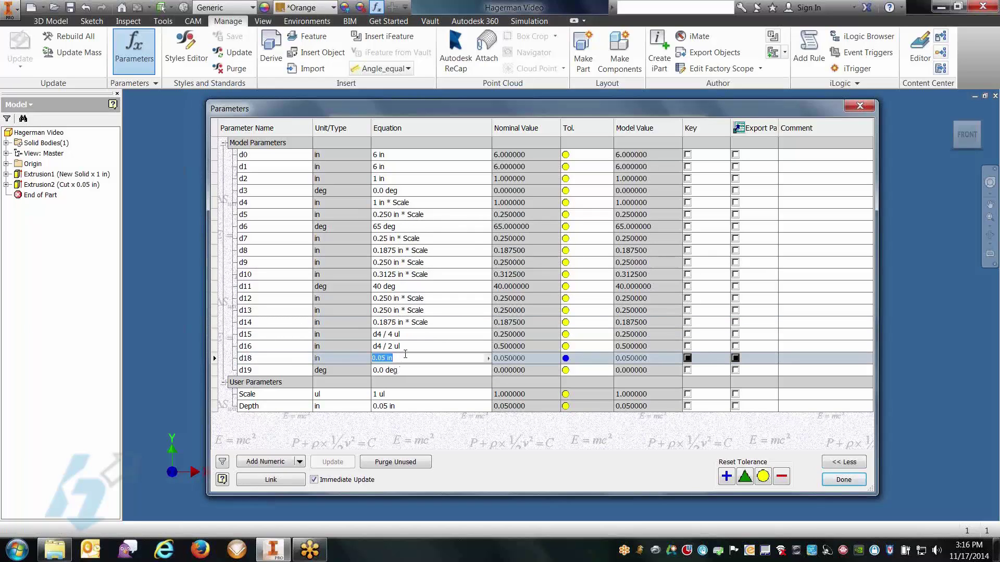
type("Depth")
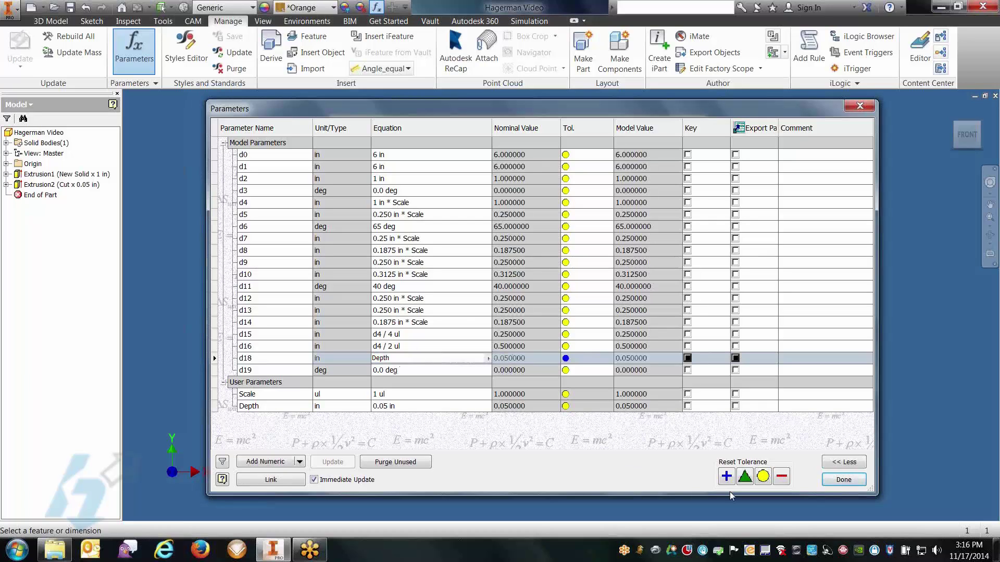
left_click(830, 482)
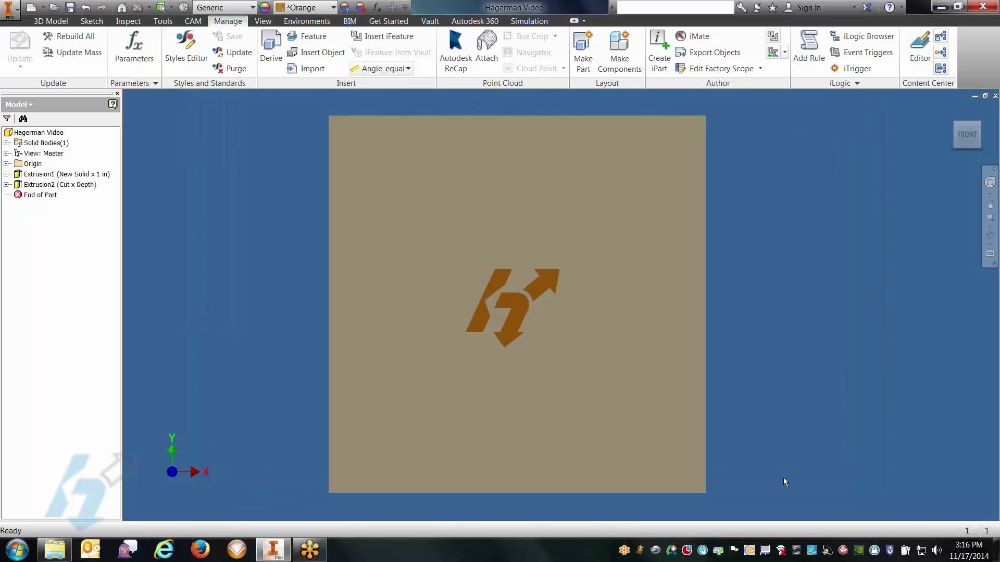
Set the Scale user parameter to 2 and apply it to the logo cut
left_click(950, 111)
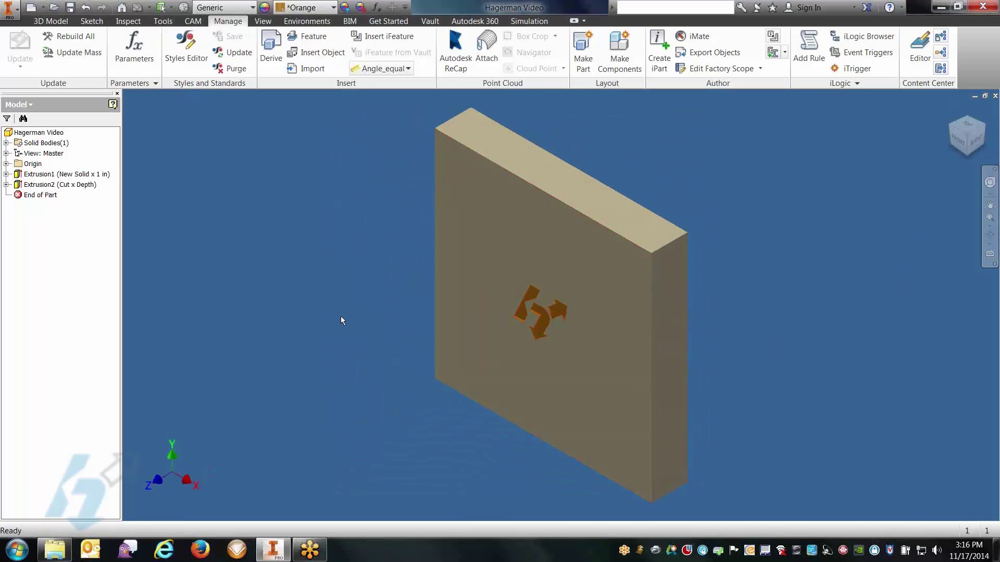
left_click(134, 49)
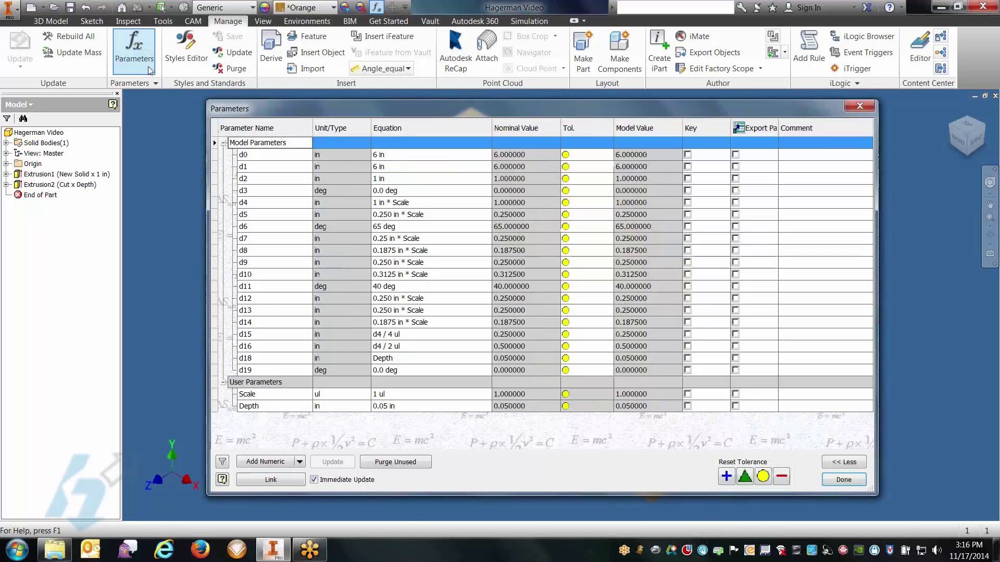
left_click(394, 394)
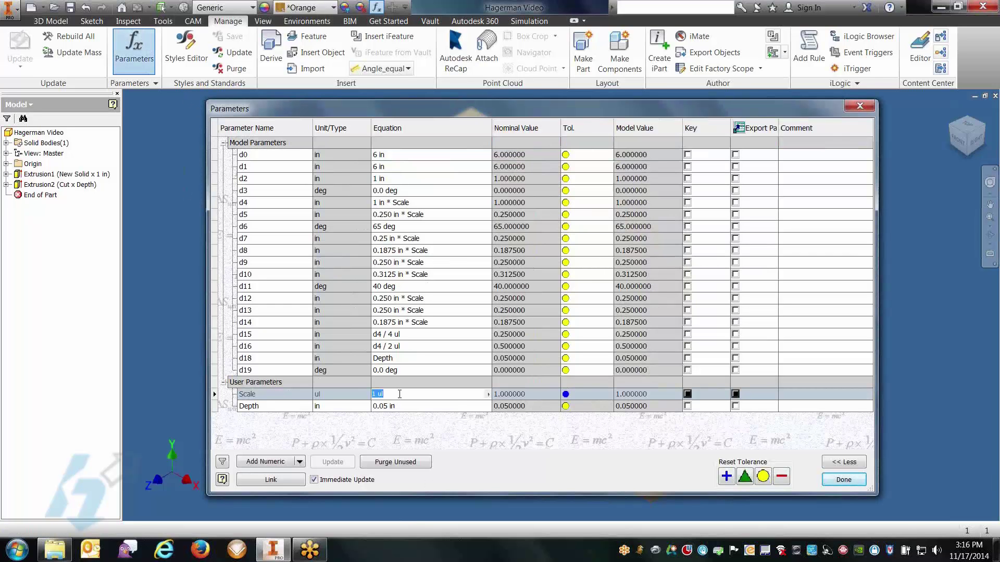
type("2")
key("Return")
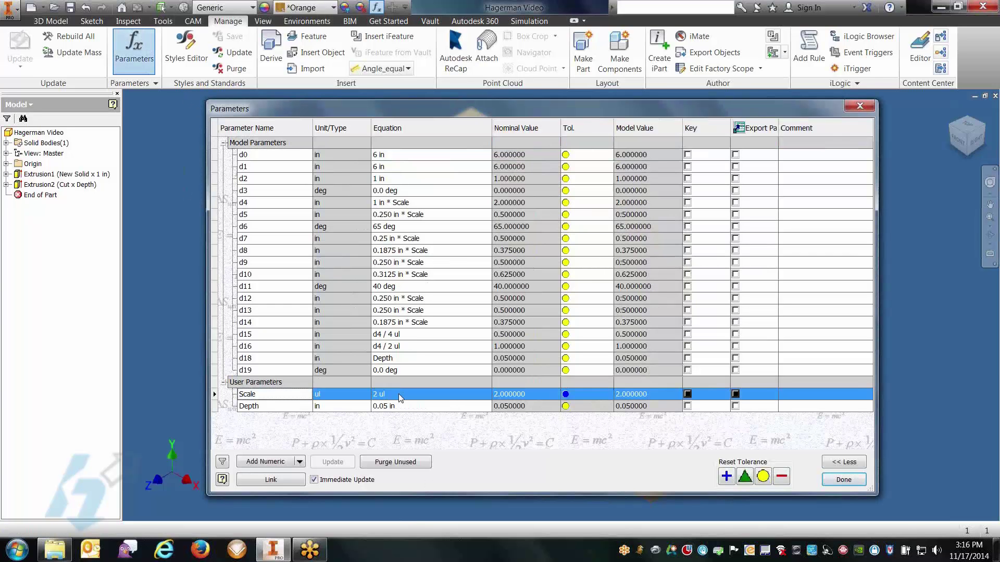
left_click(833, 486)
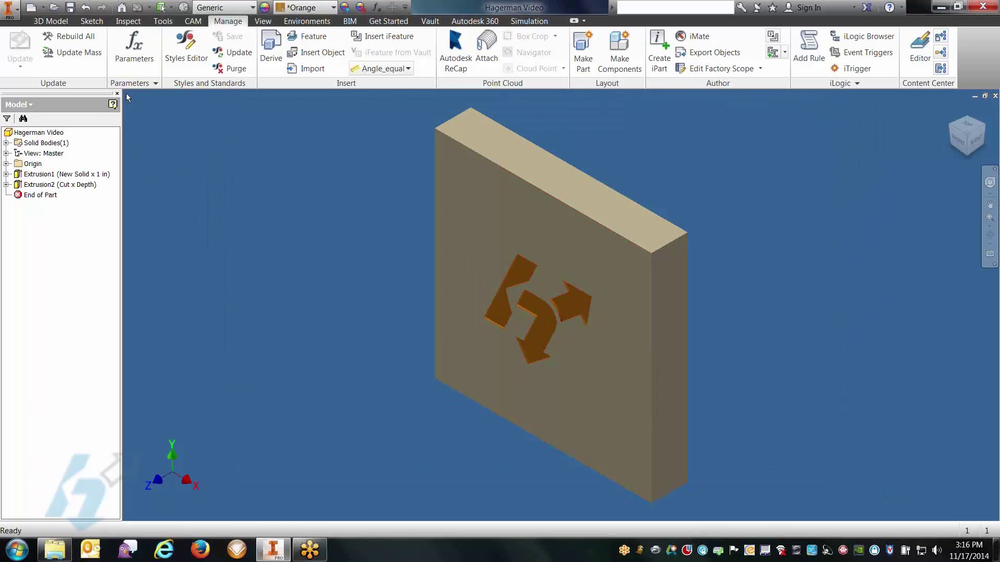
Set the Scale user parameter to 3 and apply it to the logo cut
left_click(133, 50)
left_click(384, 395)
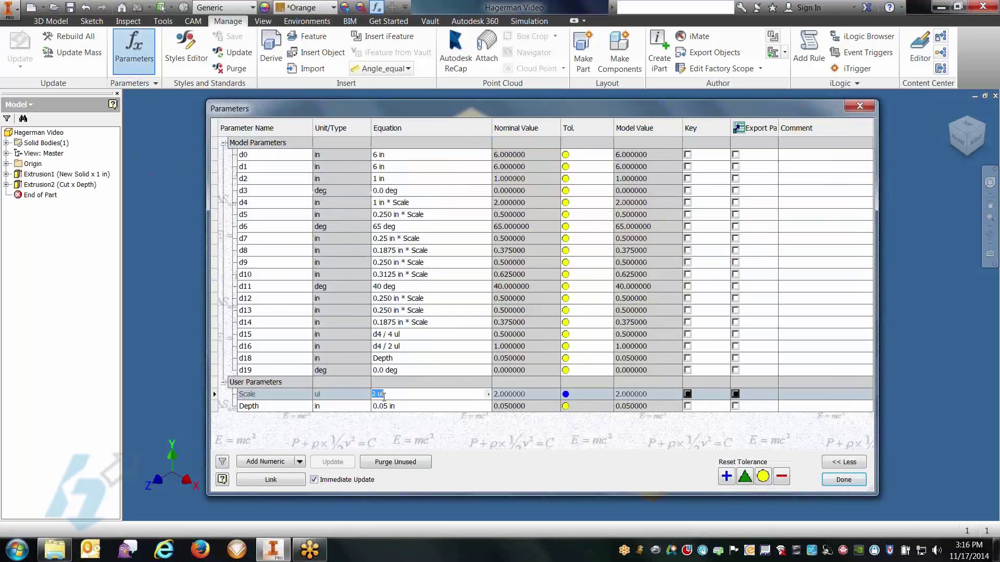
type("3")
key("Return")
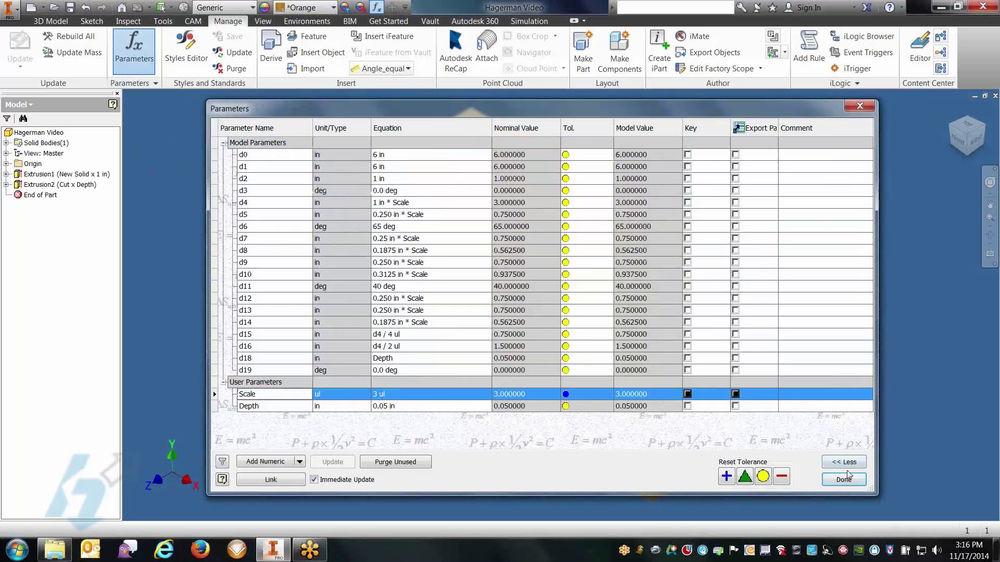
left_click(844, 481)
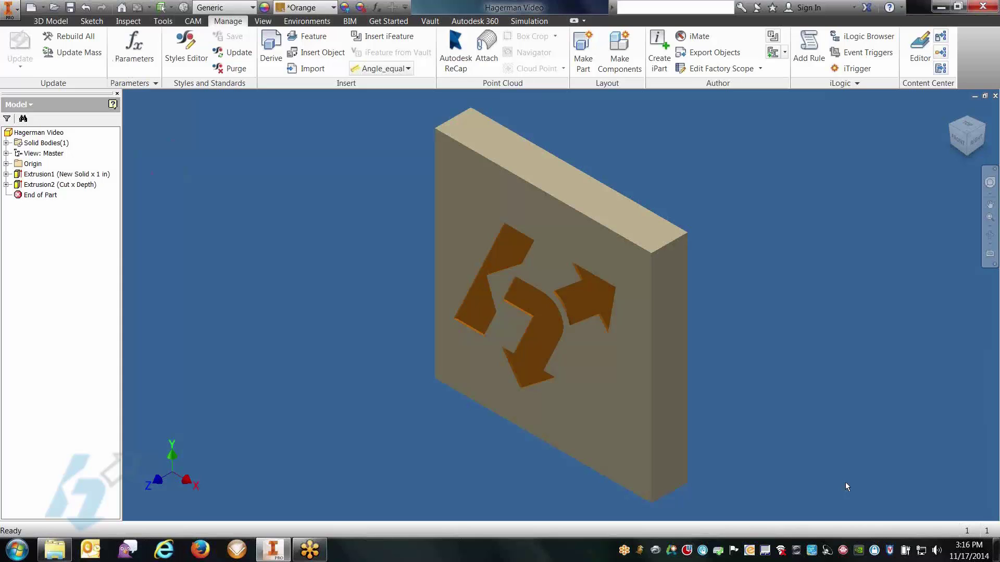
Set the Scale user parameter to 0.5 and apply it to the logo cut
left_click(142, 47)
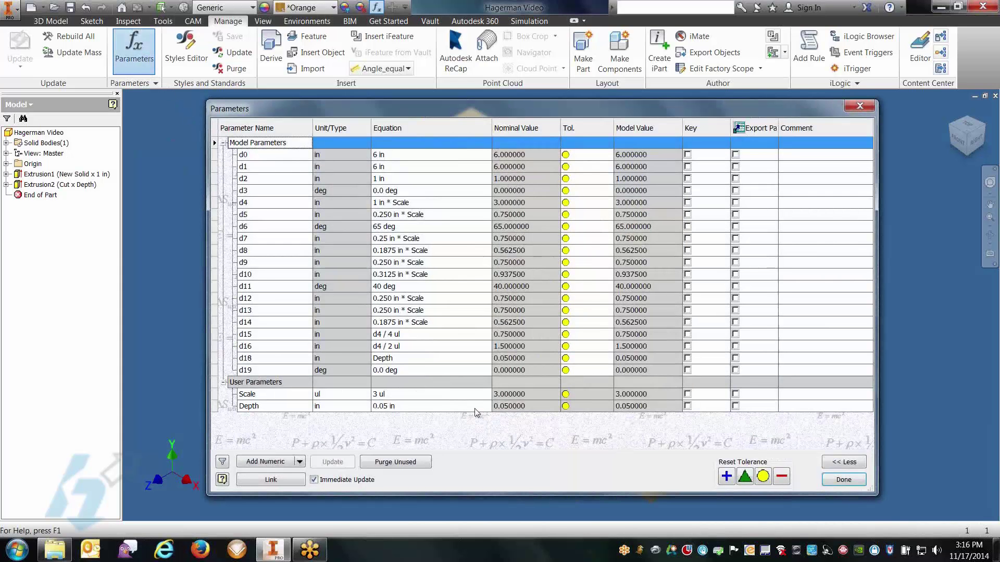
left_click(434, 394)
type(".5")
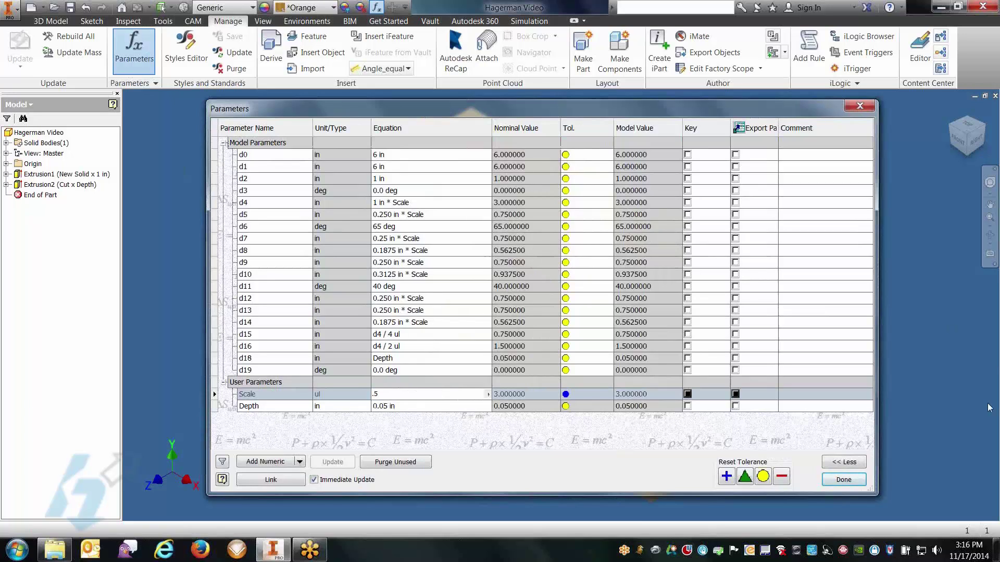
left_click(864, 482)
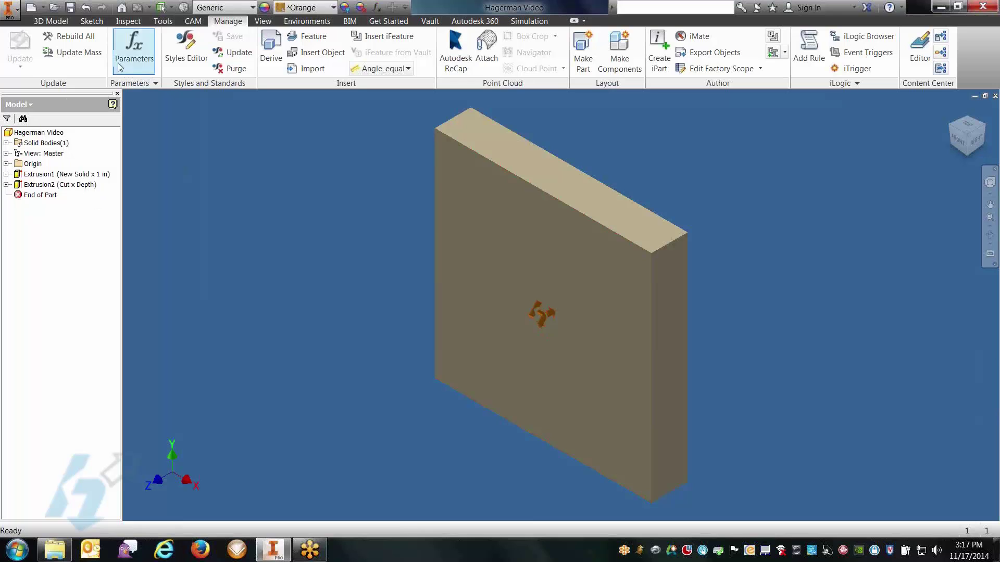
Set the Scale user parameter to 1 and apply it to the logo cut
left_click(135, 49)
left_click(400, 398)
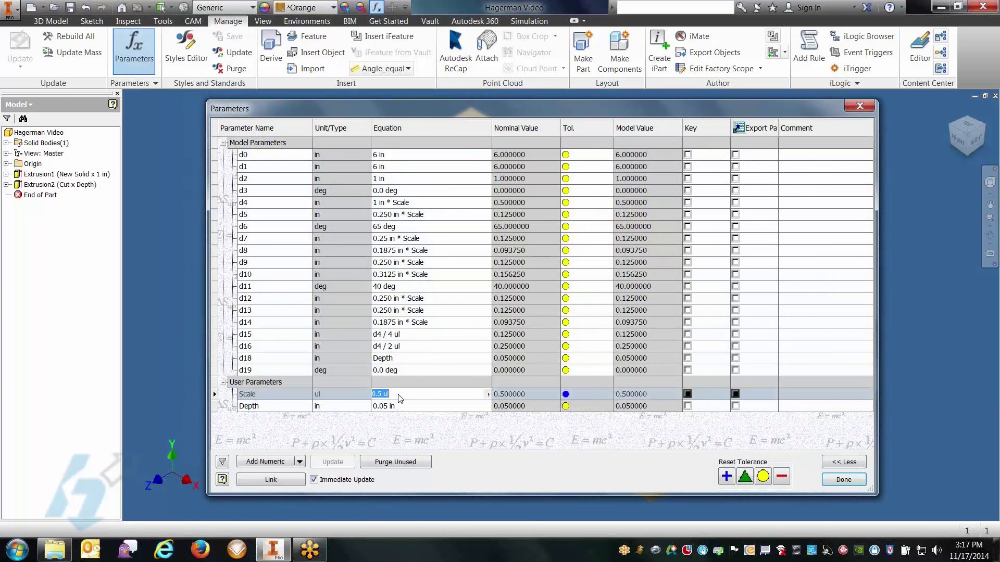
type("1")
key("Return")
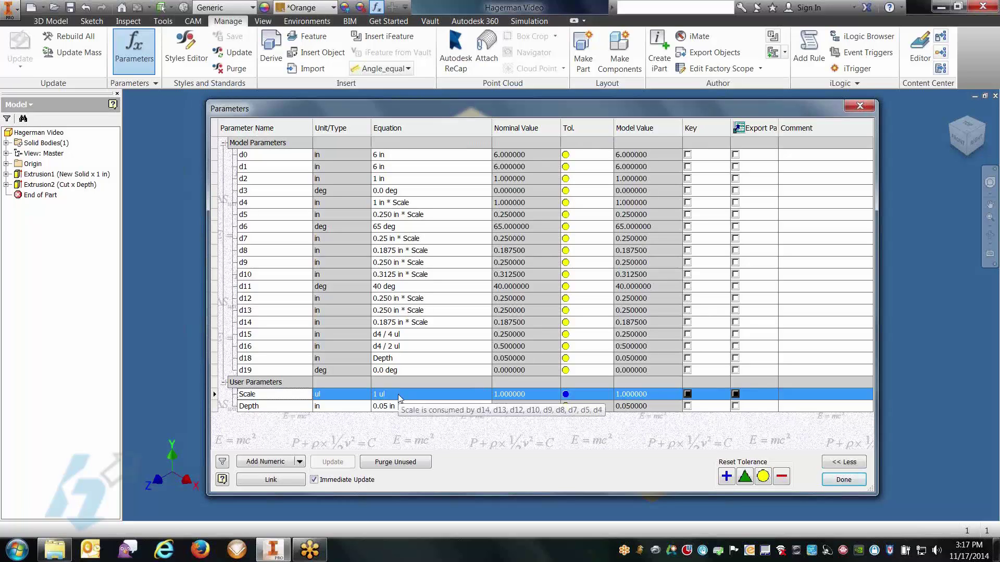
left_click(834, 482)
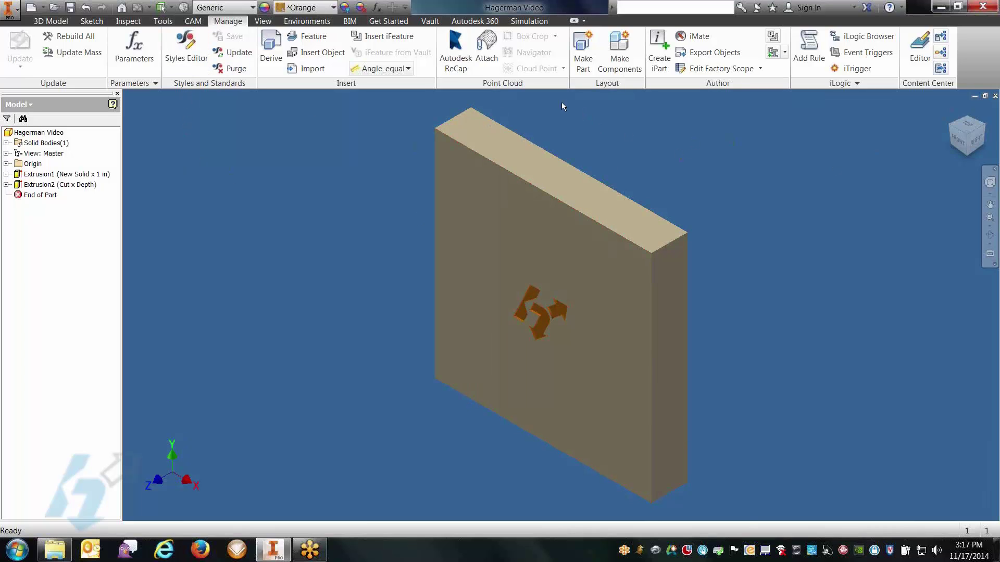
Extract a standard iFeature from the logo cut Extrusion2 and name it Hagerman_Logo
left_click(774, 37)
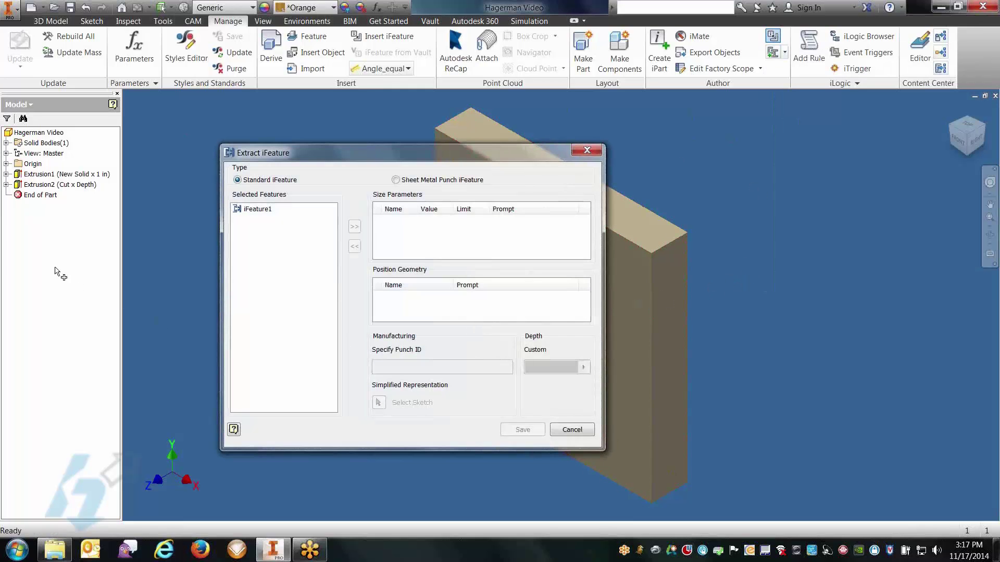
left_click(37, 186)
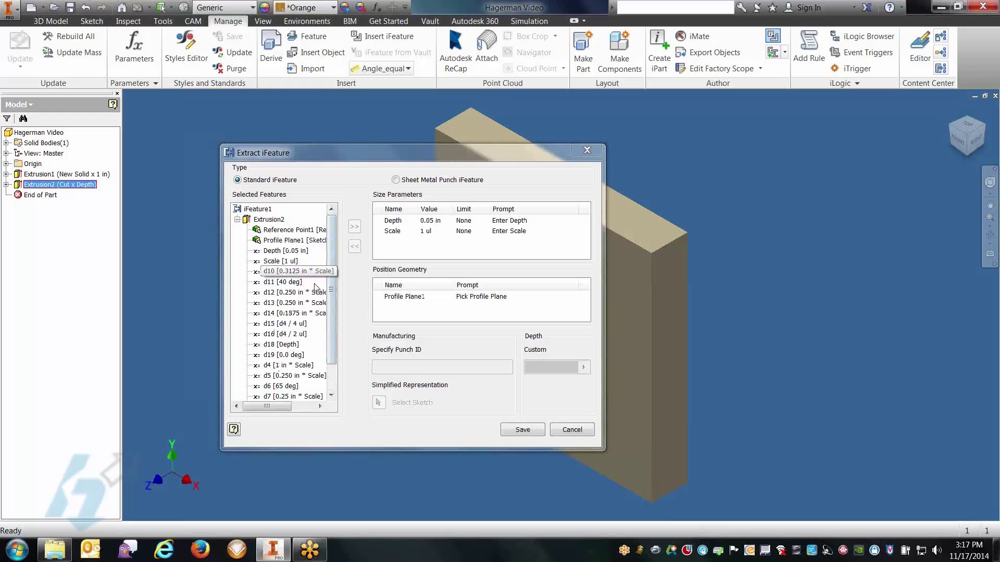
left_click(260, 210)
left_click(259, 210)
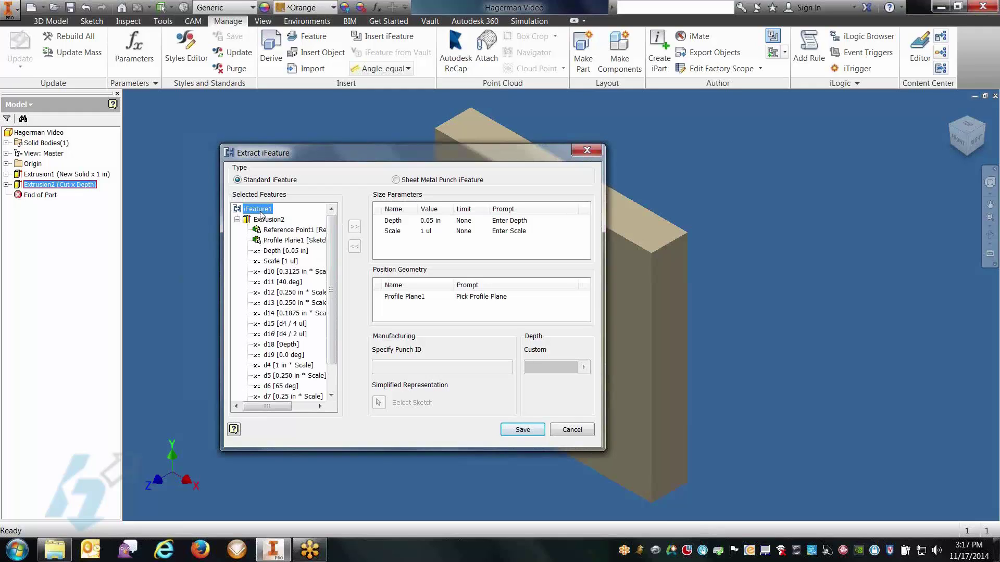
left_click(260, 212)
type("Hagerman_Logo")
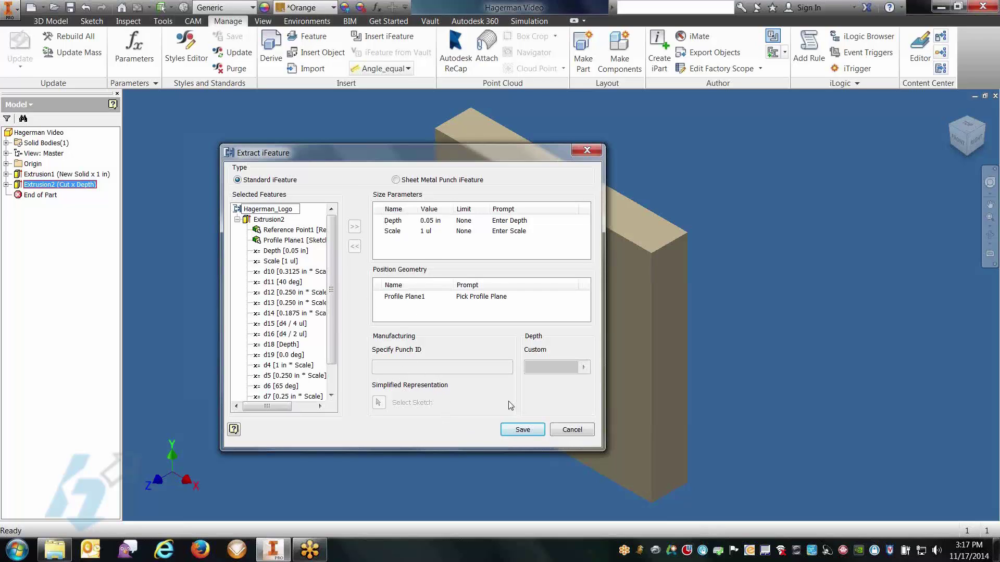
Save the iFeature as Hagerman_Logo in the Catalog folder, replacing the existing file and accepting the location outside the active project
left_click(519, 429)
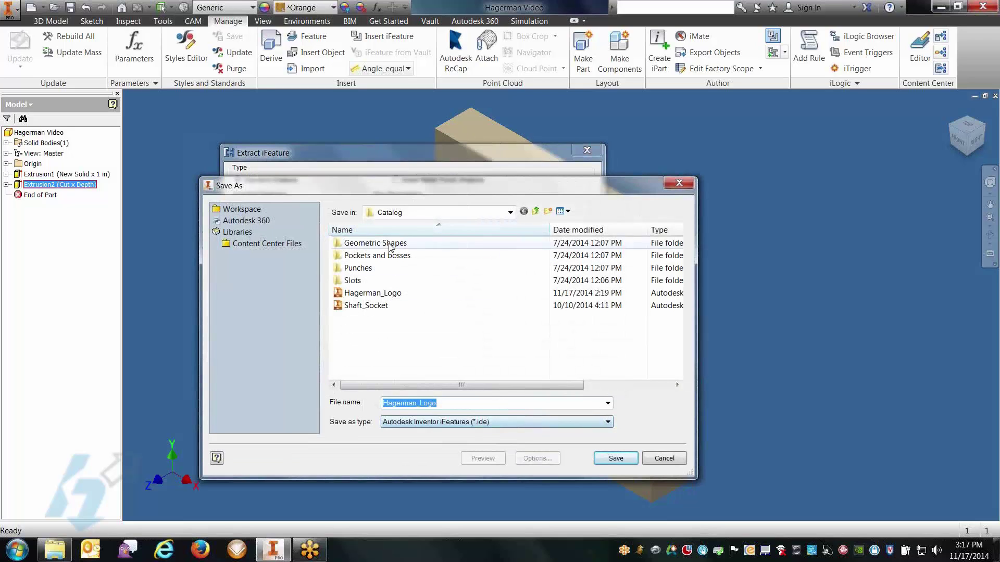
left_click(388, 295)
left_click(616, 458)
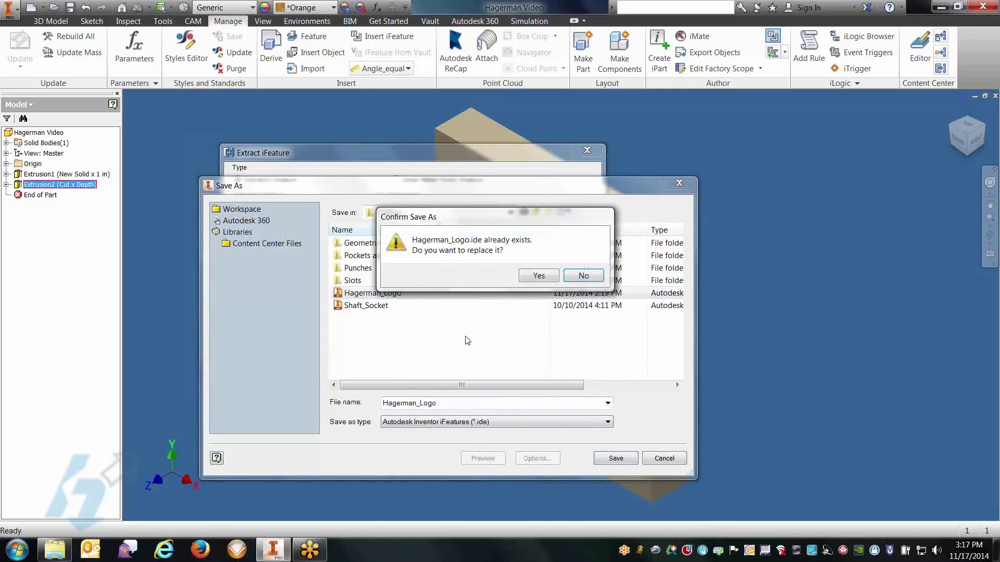
left_click(534, 279)
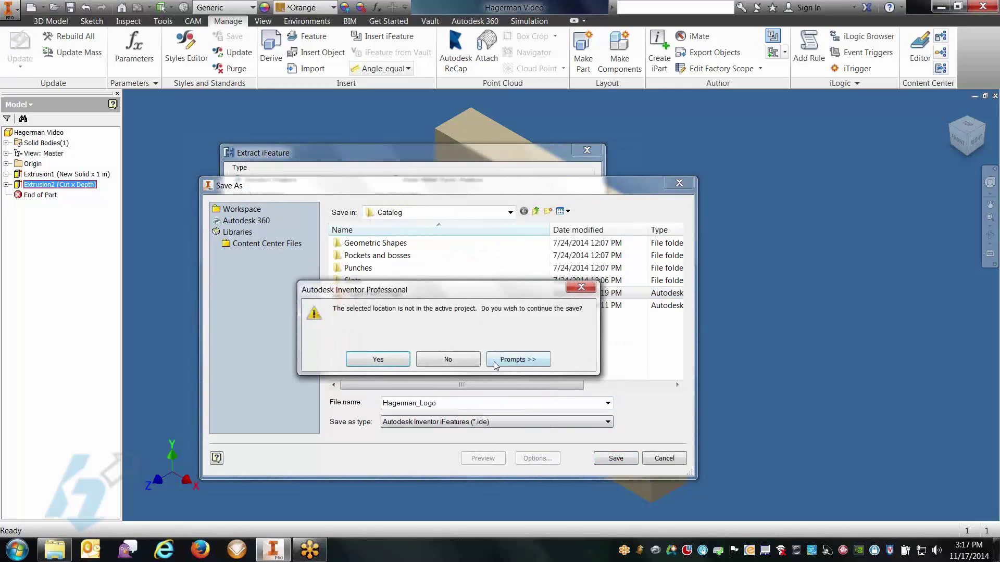
left_click(391, 359)
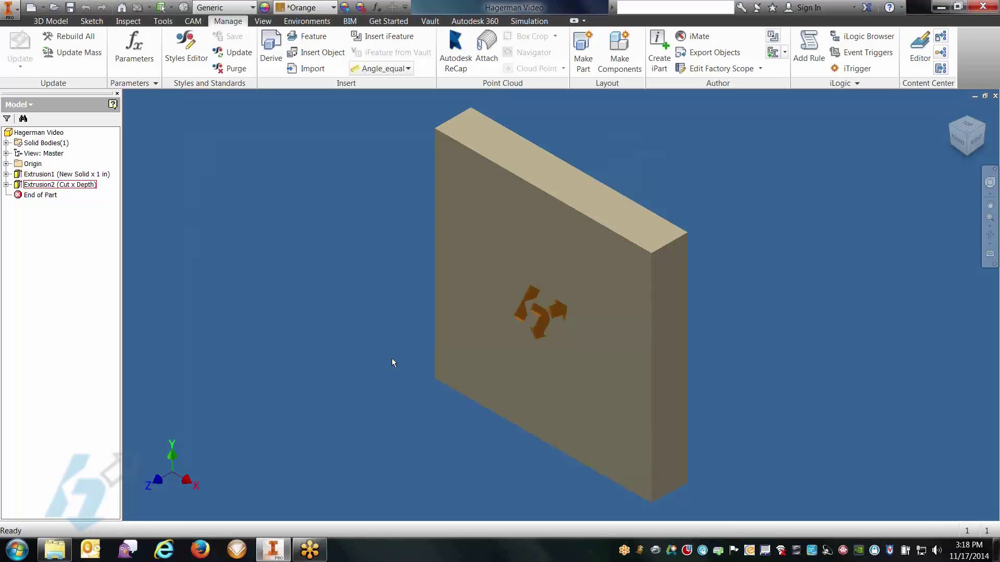
Load the Hagerman_Logo iFeature from the Catalog folder for insertion on the block's back side
left_click(966, 151)
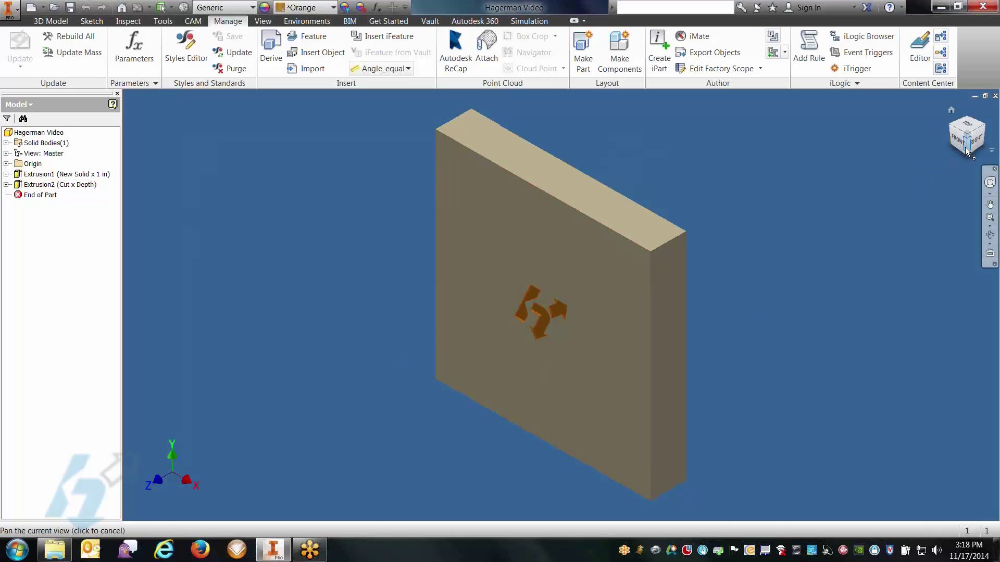
left_click(984, 141)
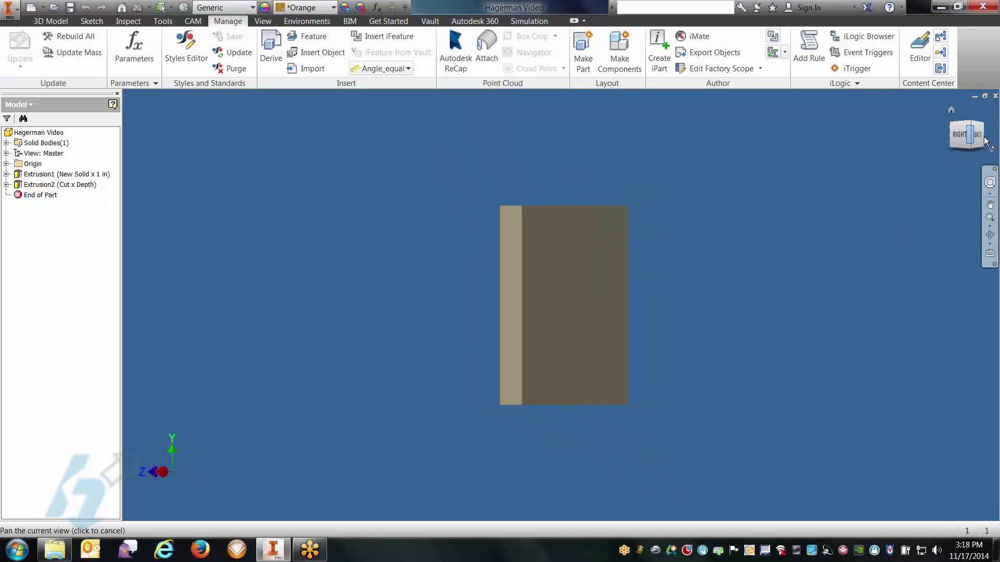
left_click(985, 141)
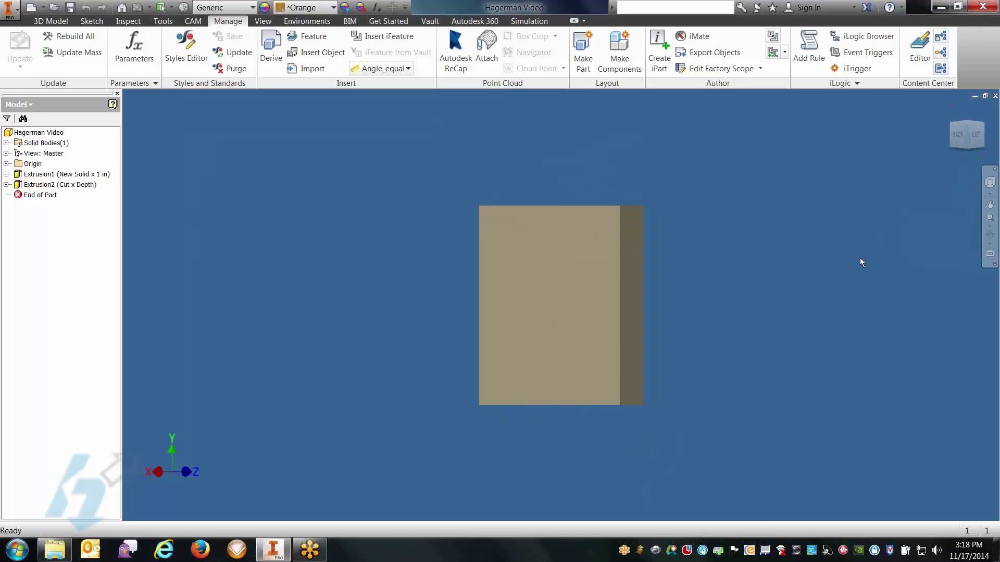
left_click(957, 135)
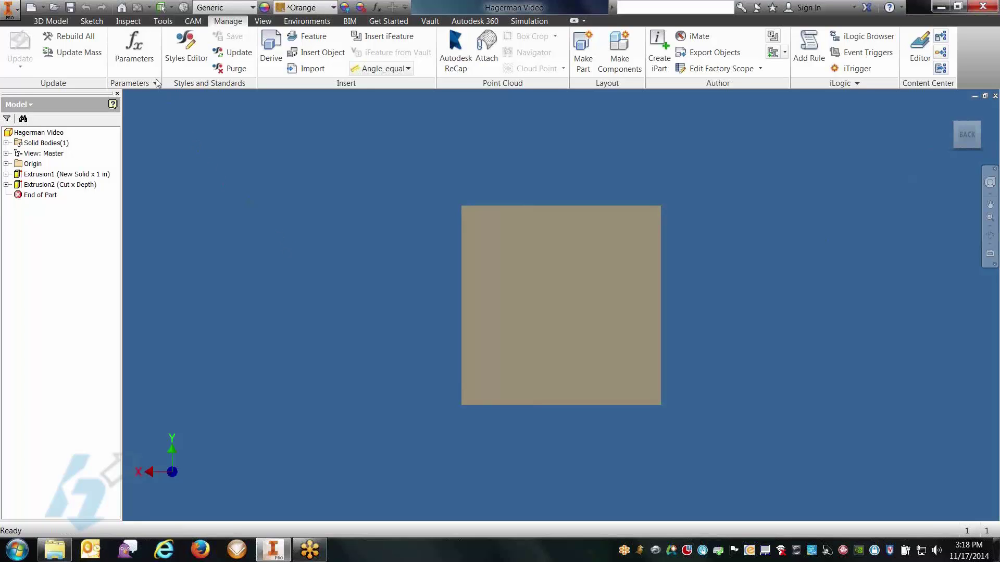
left_click(51, 21)
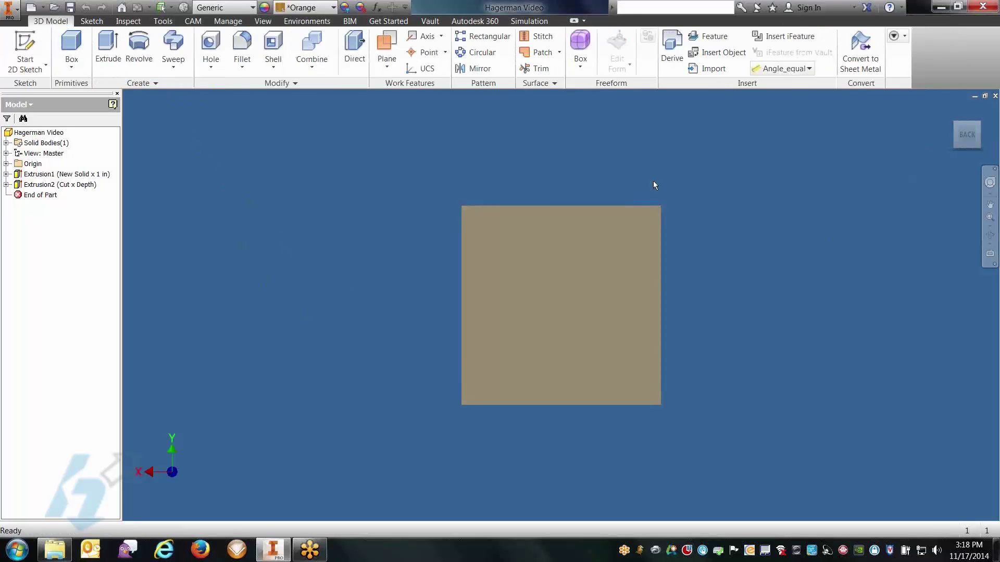
left_click(781, 37)
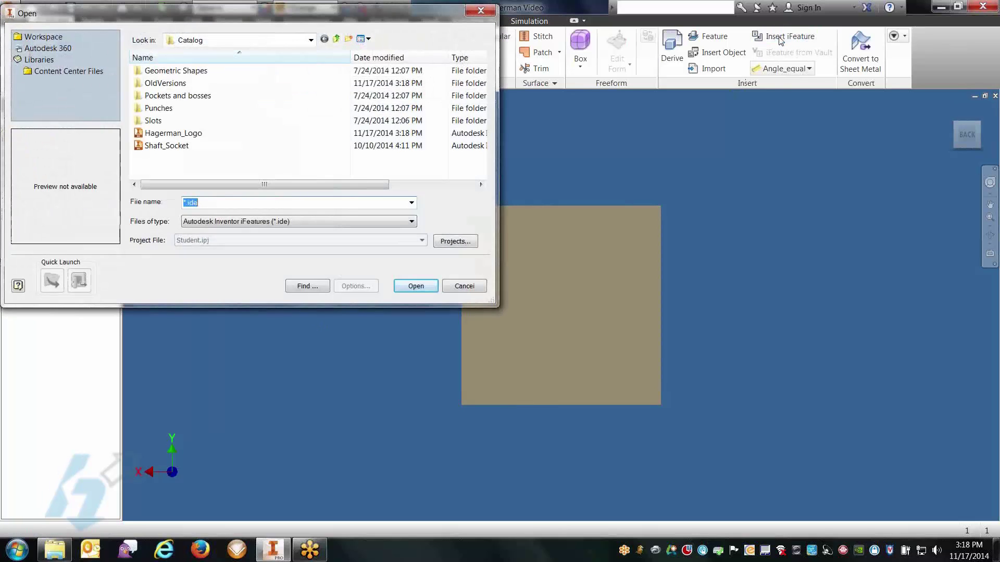
left_click(168, 136)
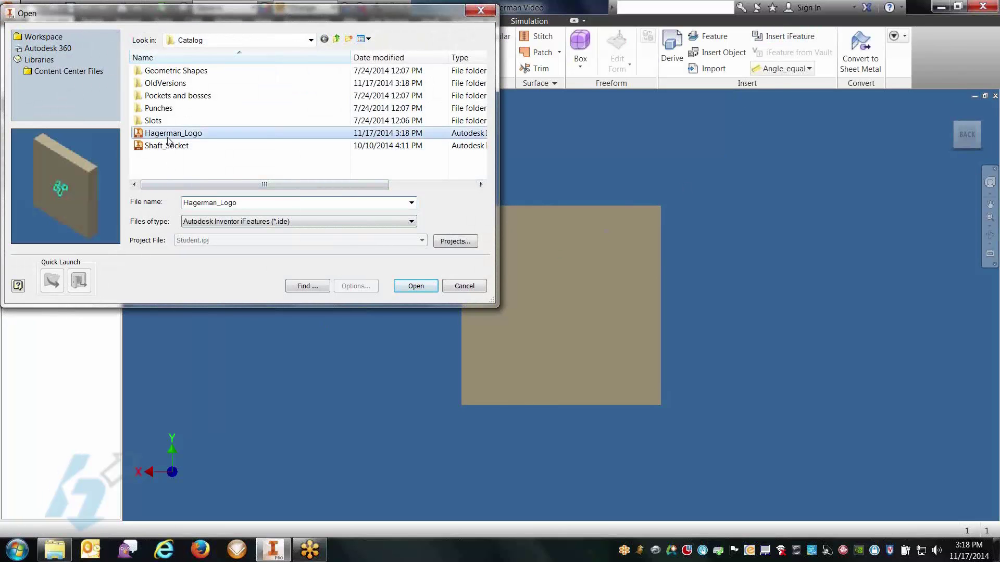
left_click(416, 286)
Place the logo iFeature's profile plane on the block's back face, keeping the 0.00 deg angle, and accept the position
left_click(617, 238)
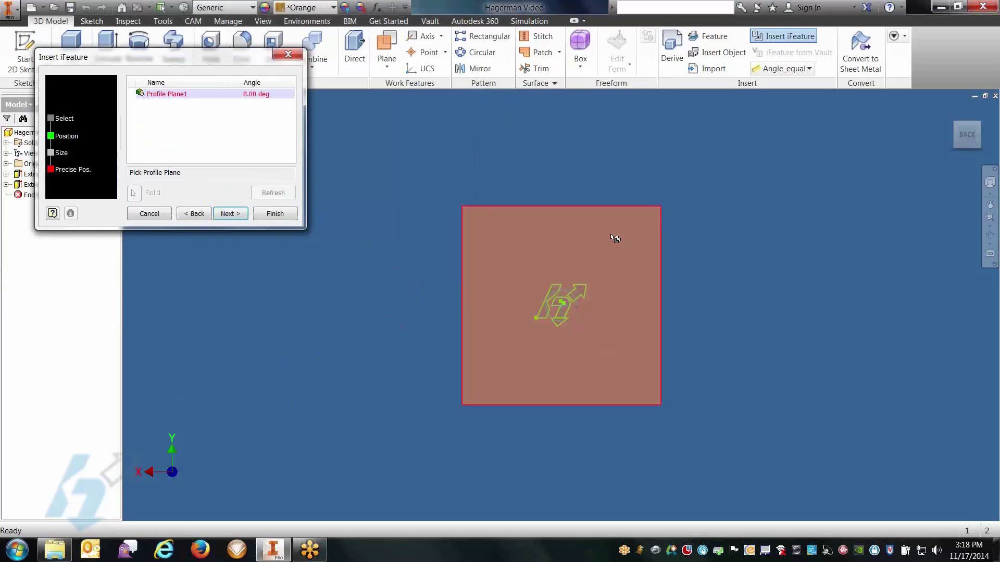
left_click(551, 293)
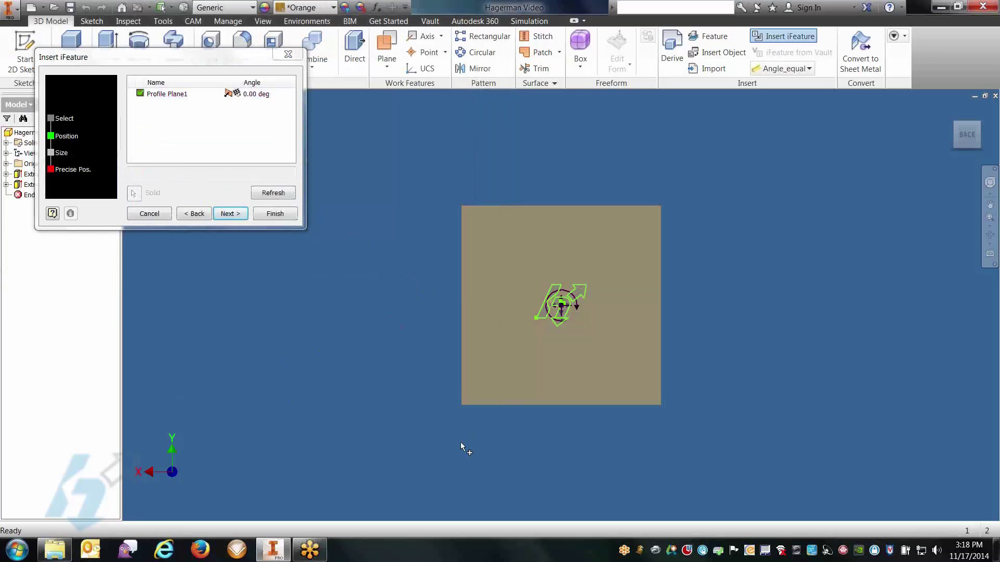
mouse_move(580, 300)
left_mouse_down()
mouse_move(552, 282)
mouse_move(600, 301)
mouse_move(594, 339)
mouse_move(582, 273)
mouse_move(589, 285)
left_mouse_up()
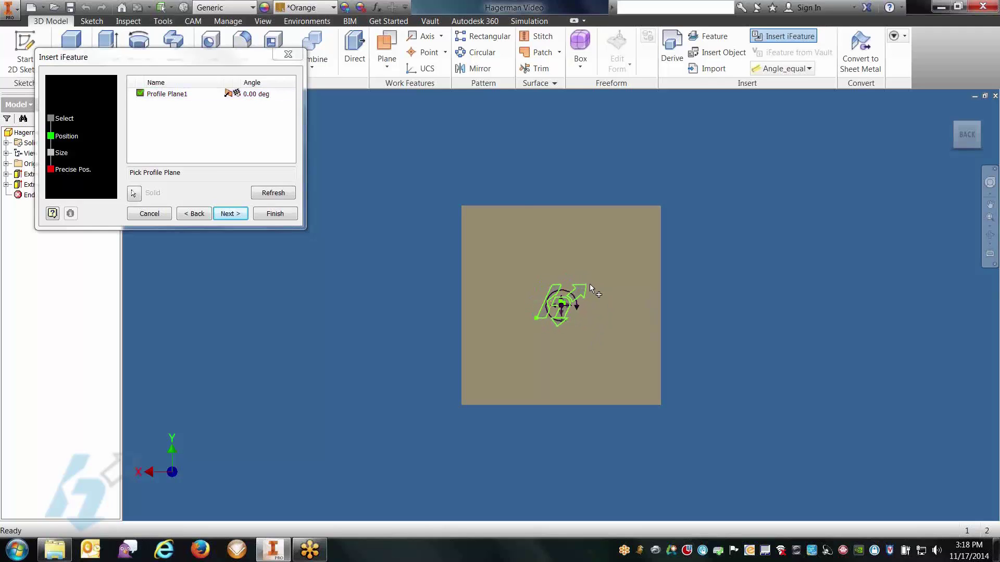
left_click(233, 215)
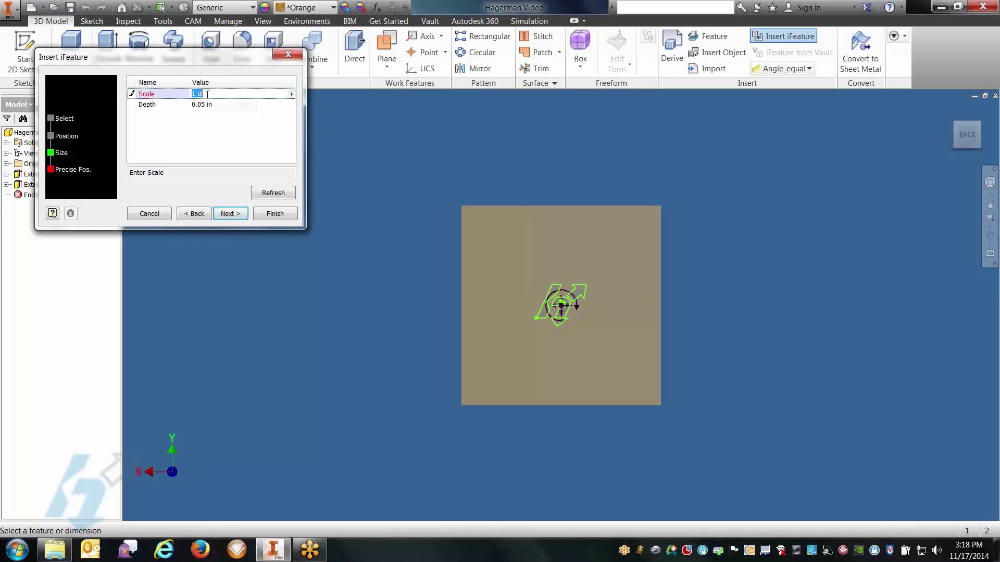
Set the iFeature's Scale to 2 and Depth to 0.1, then complete the insertion without activating sketch edit
type("2")
left_click(205, 105)
type(".1")
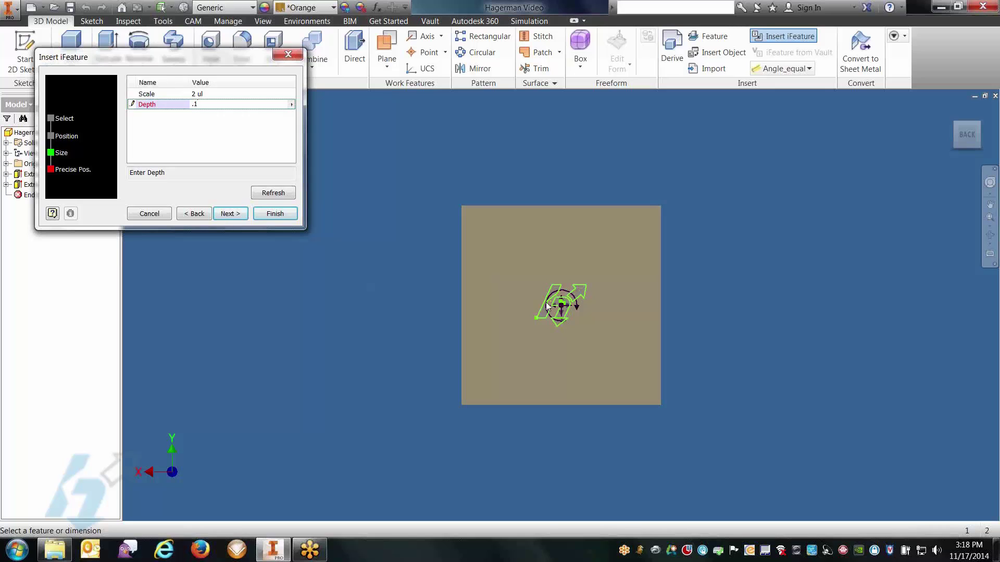
left_click(232, 214)
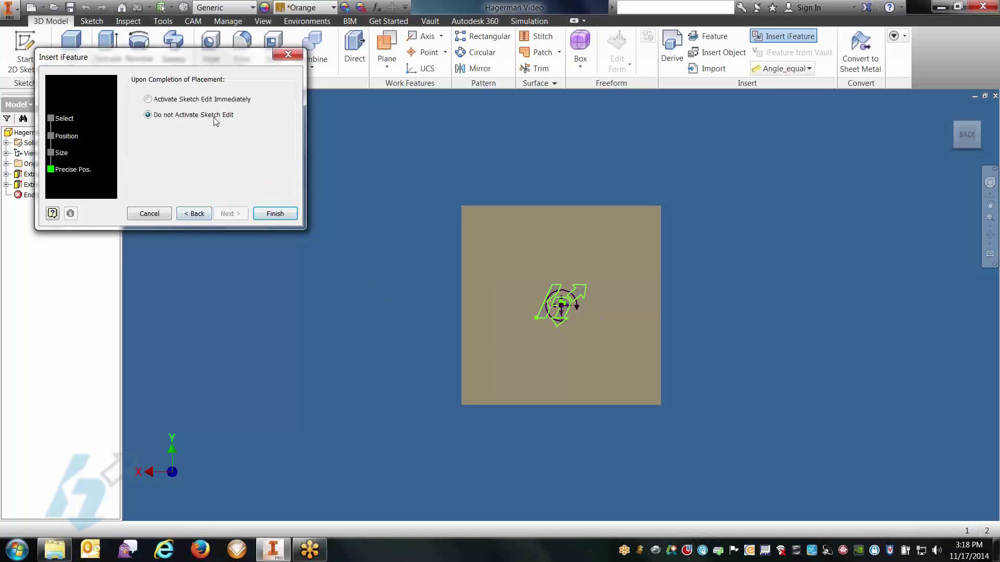
left_click(275, 214)
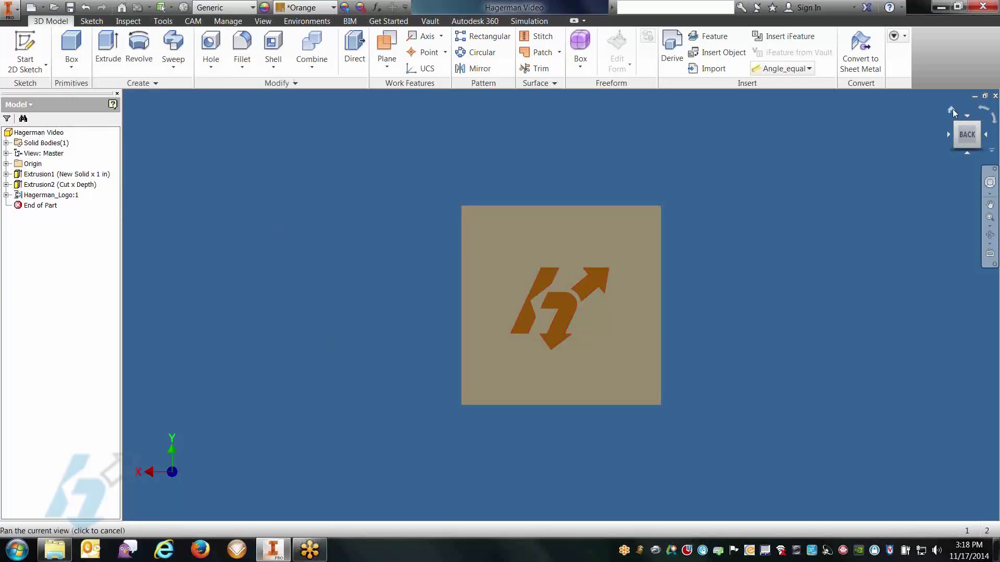
Examine the logo cuts on the block's front and back faces in isometric views
left_click(952, 111)
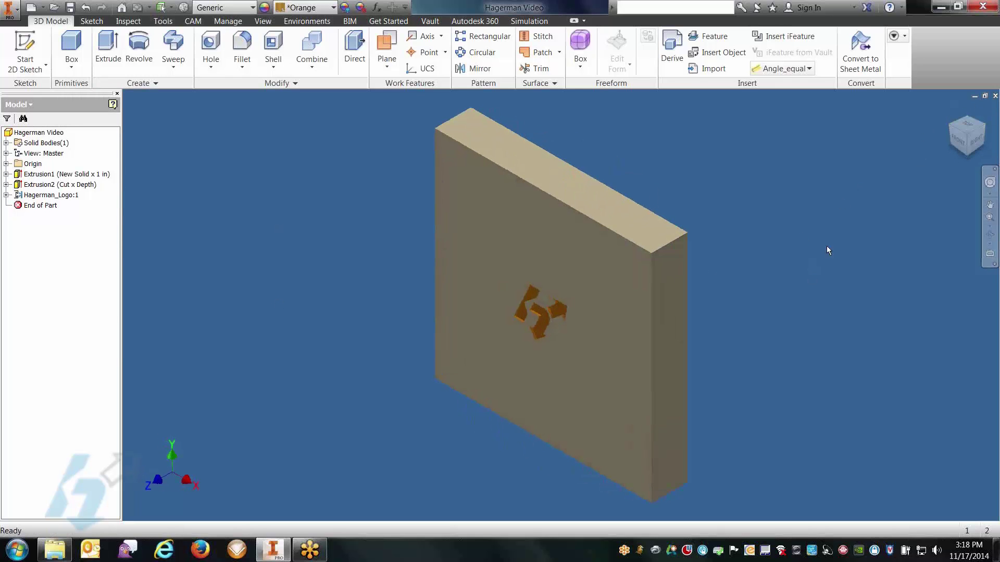
left_click(982, 129)
left_click(983, 129)
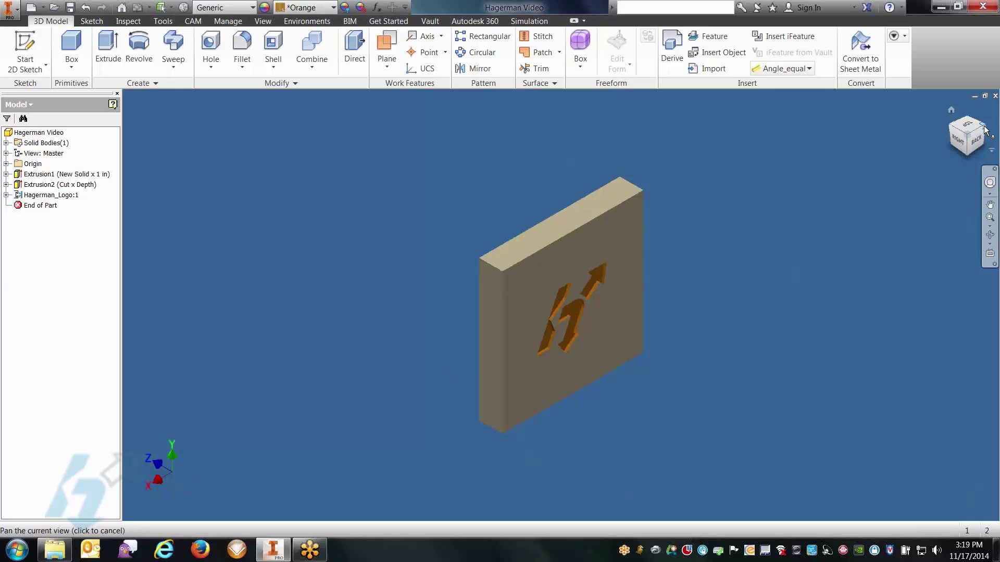